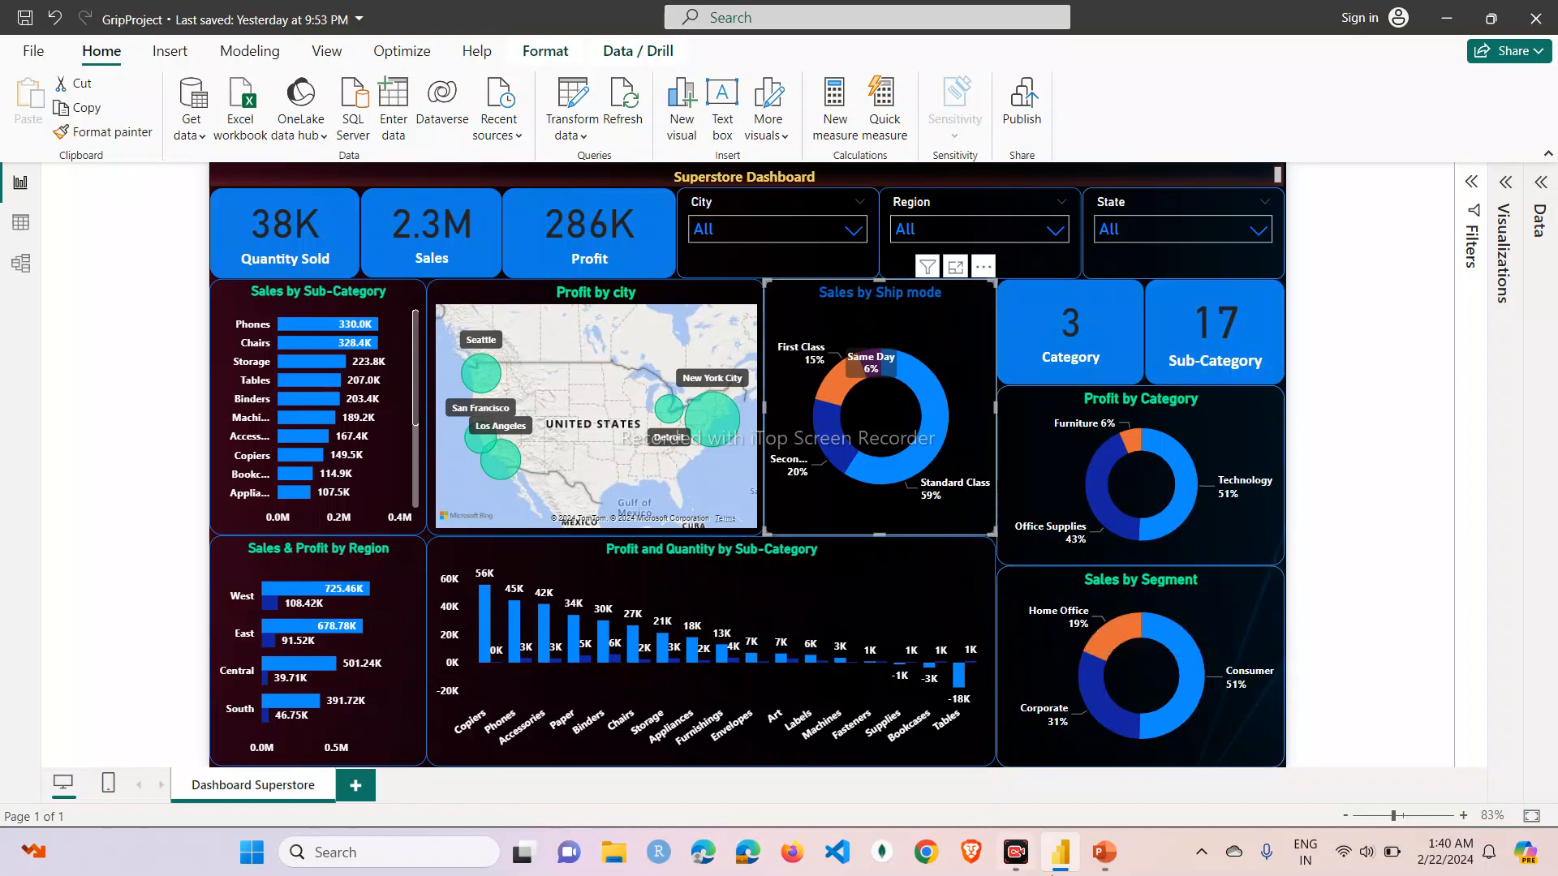
- Read the preferred ship mode question in PowerPoint and inspect the Same Day segment of Power BI's Sales by Ship mode chart
{"action": "left_click", "coordinate": [1102, 853]}
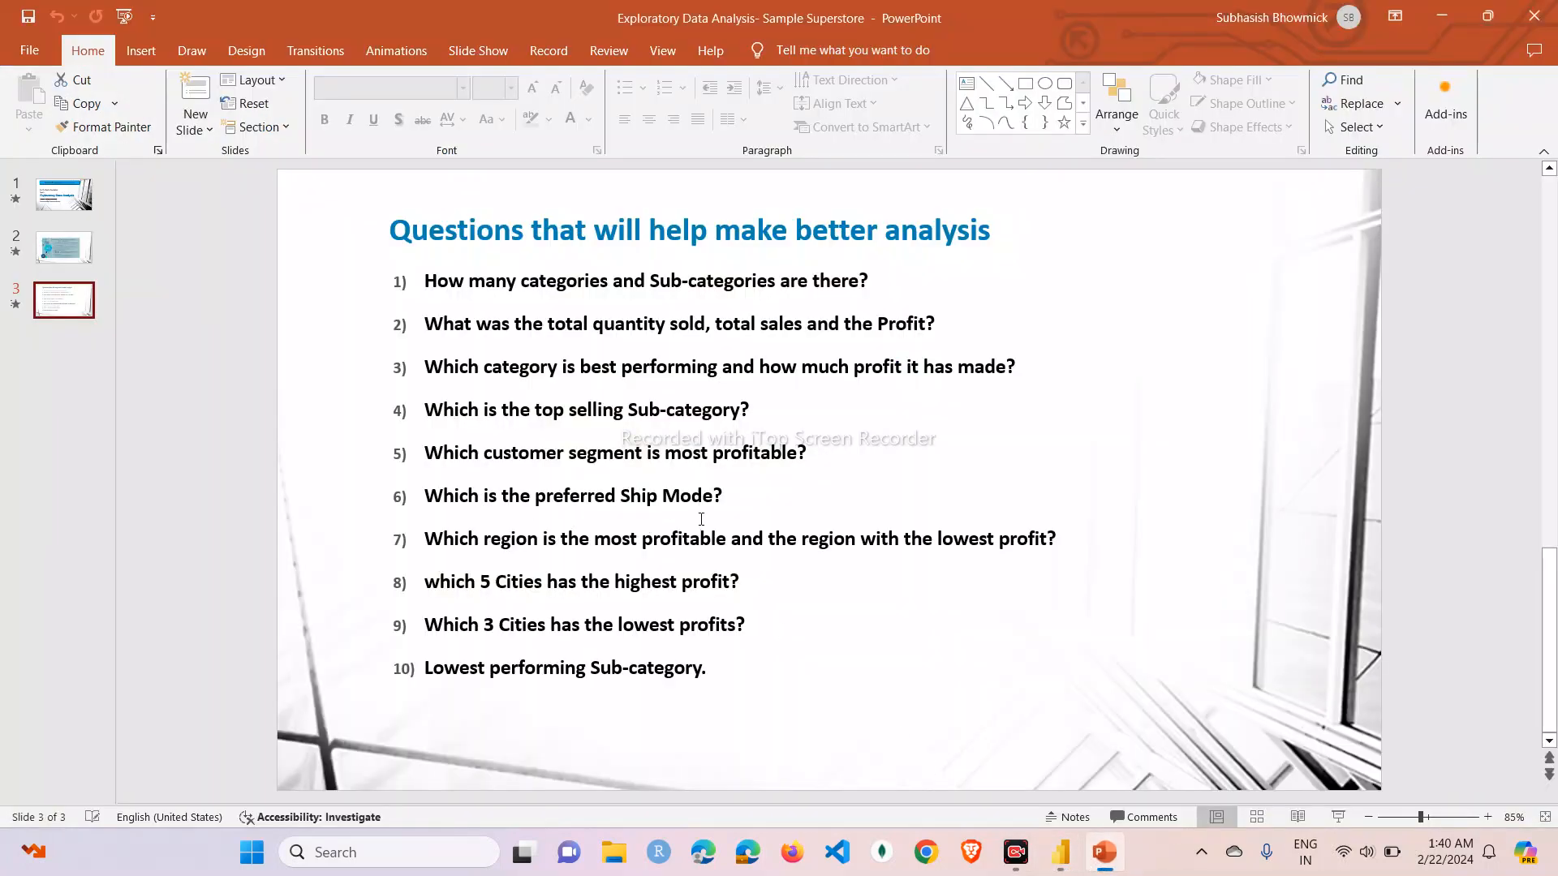
{"action": "left_click", "coordinate": [1060, 852]}
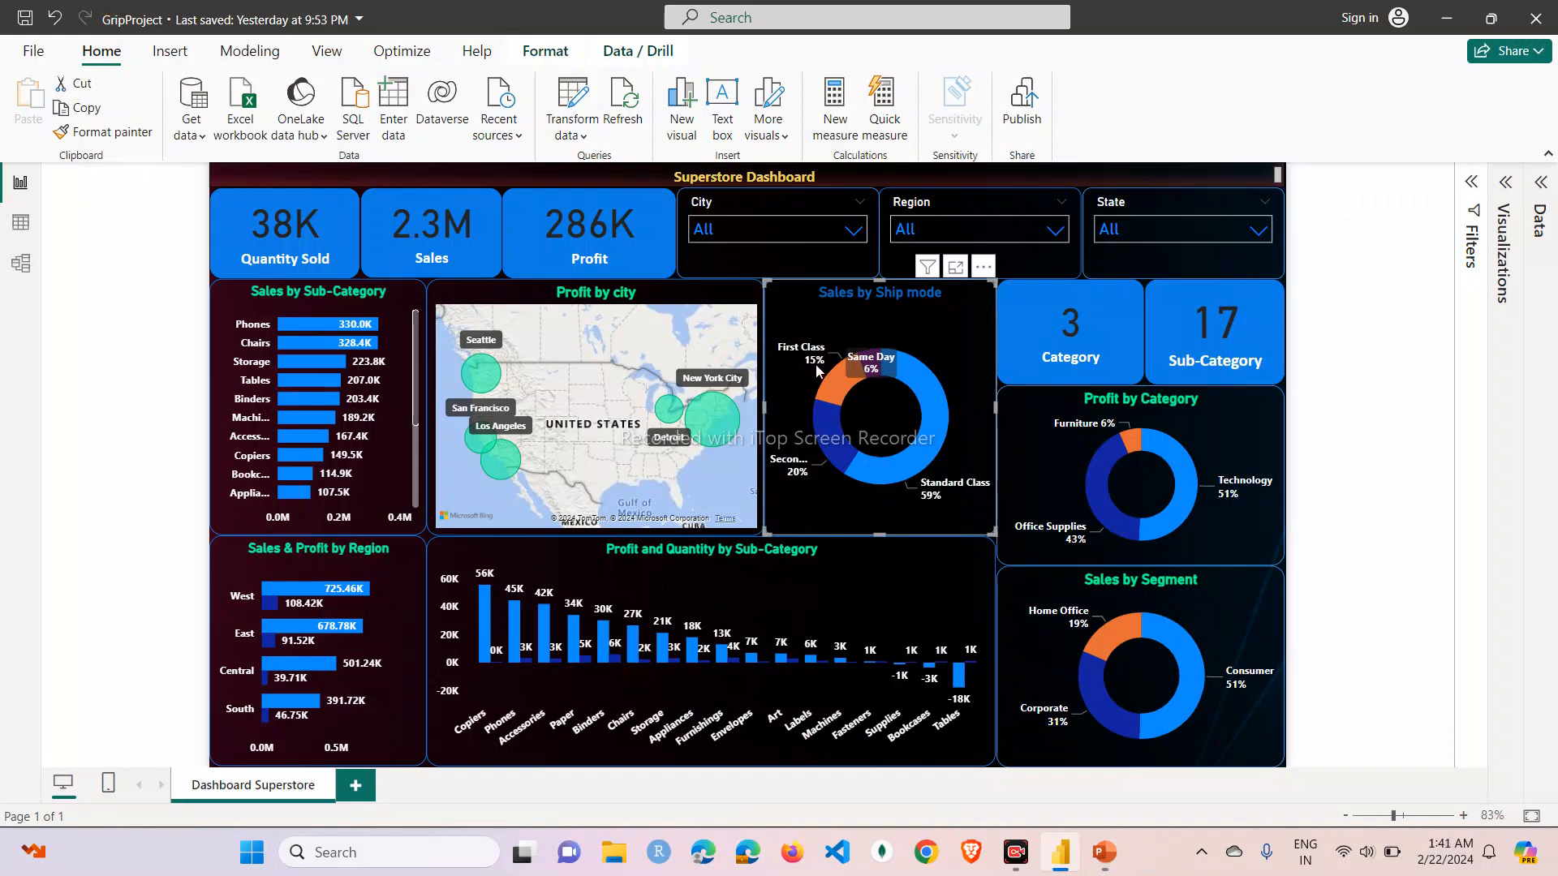
{"action": "mouse_move", "coordinate": [873, 373]}
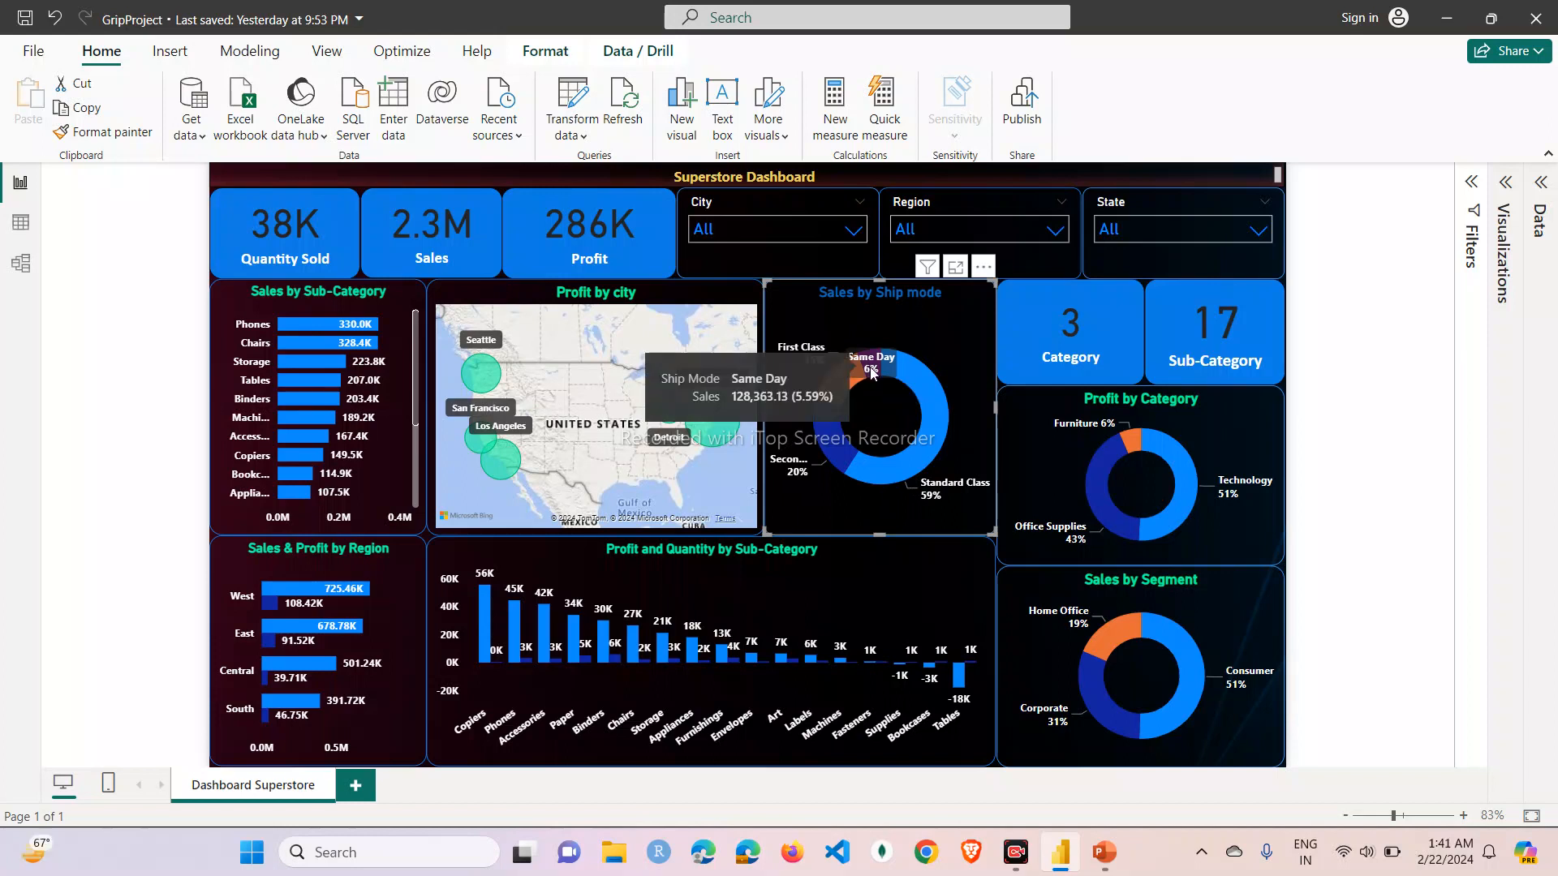
- Check the region profit question in PowerPoint, cross-filter the Power BI dashboard by West and South in turn, and clear the selection
{"action": "left_click", "coordinate": [1105, 866]}
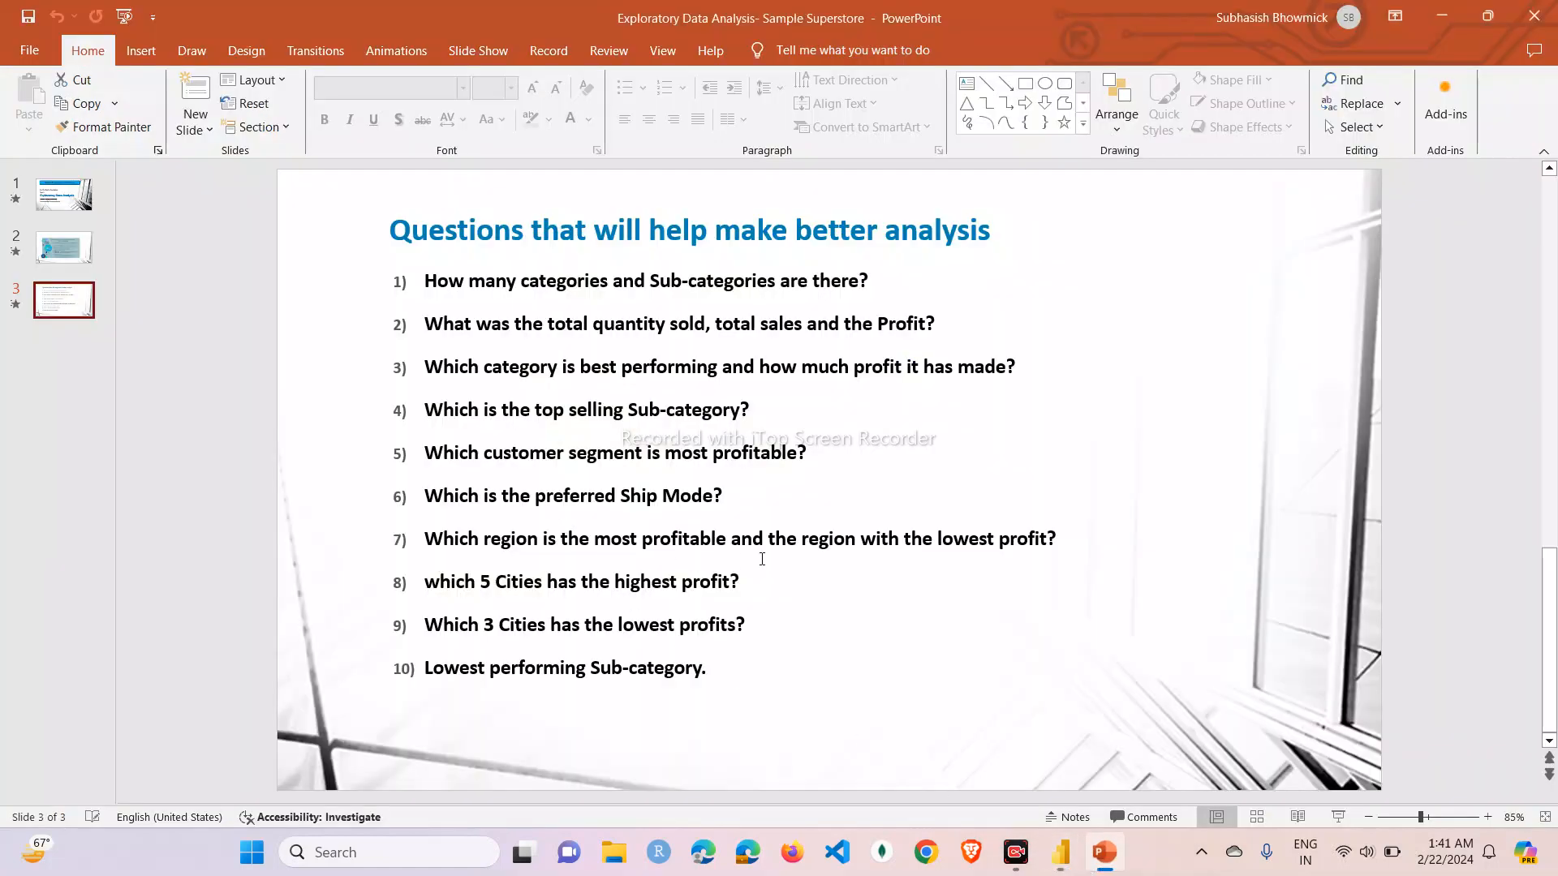
{"action": "left_click", "coordinate": [1079, 860]}
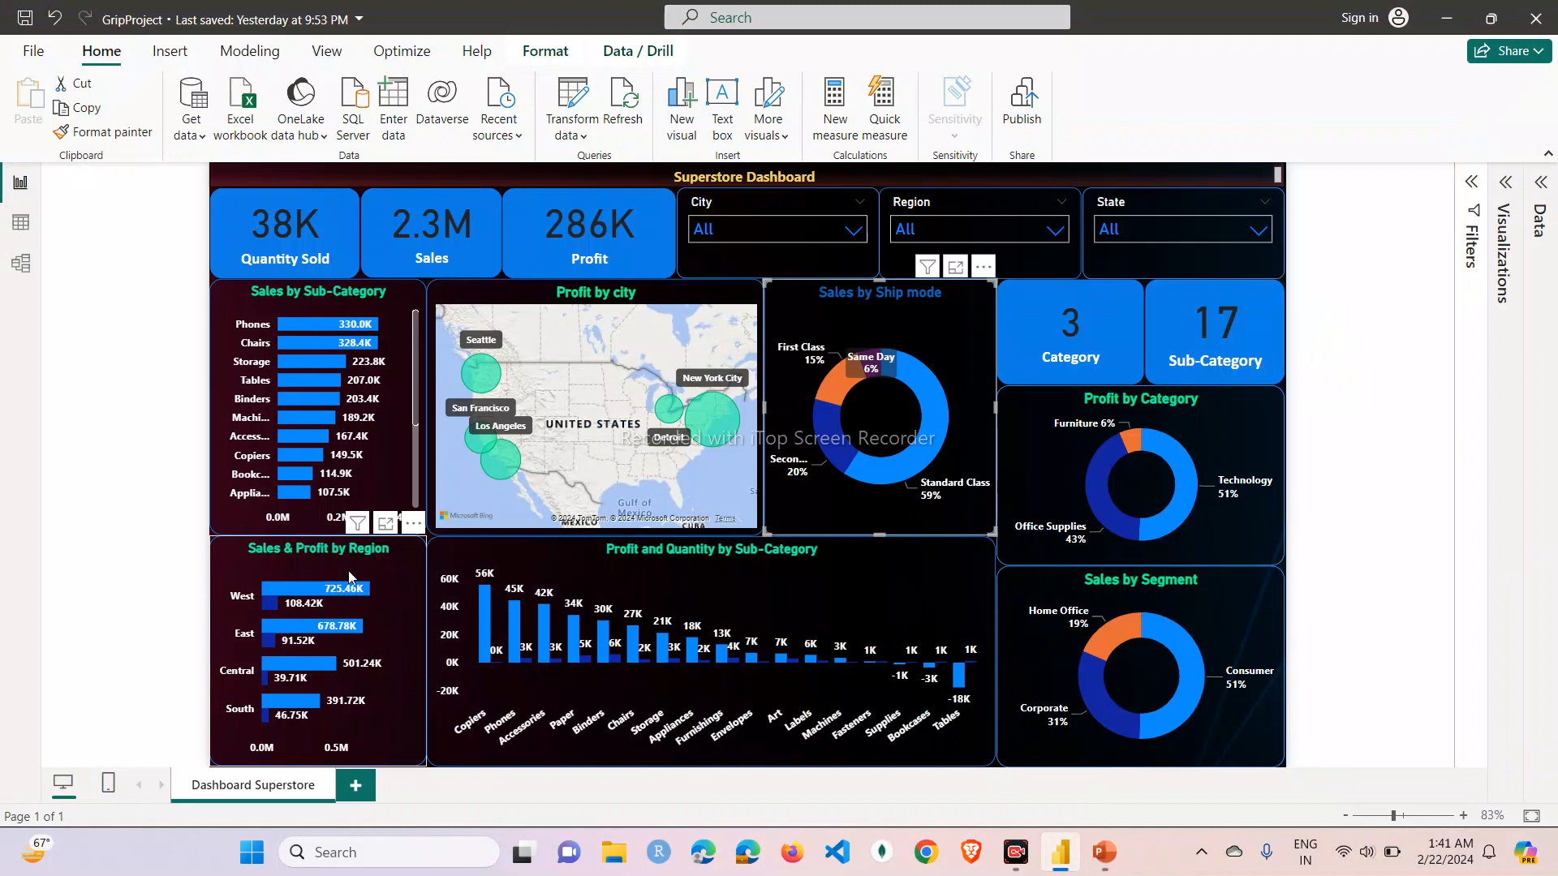
{"action": "left_click", "coordinate": [271, 609]}
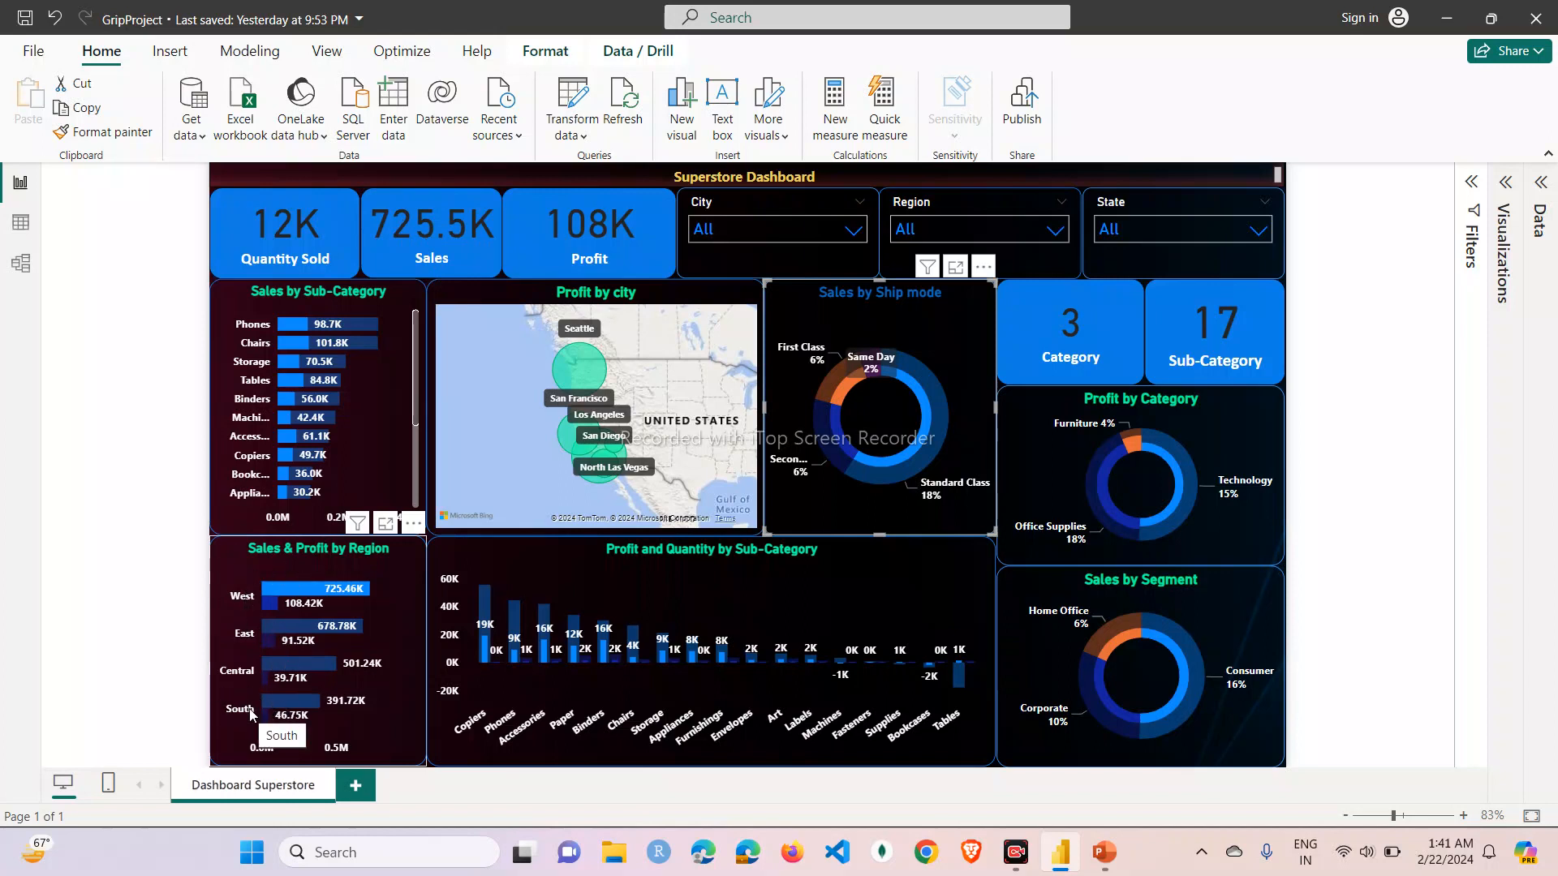
{"action": "left_click", "coordinate": [277, 712]}
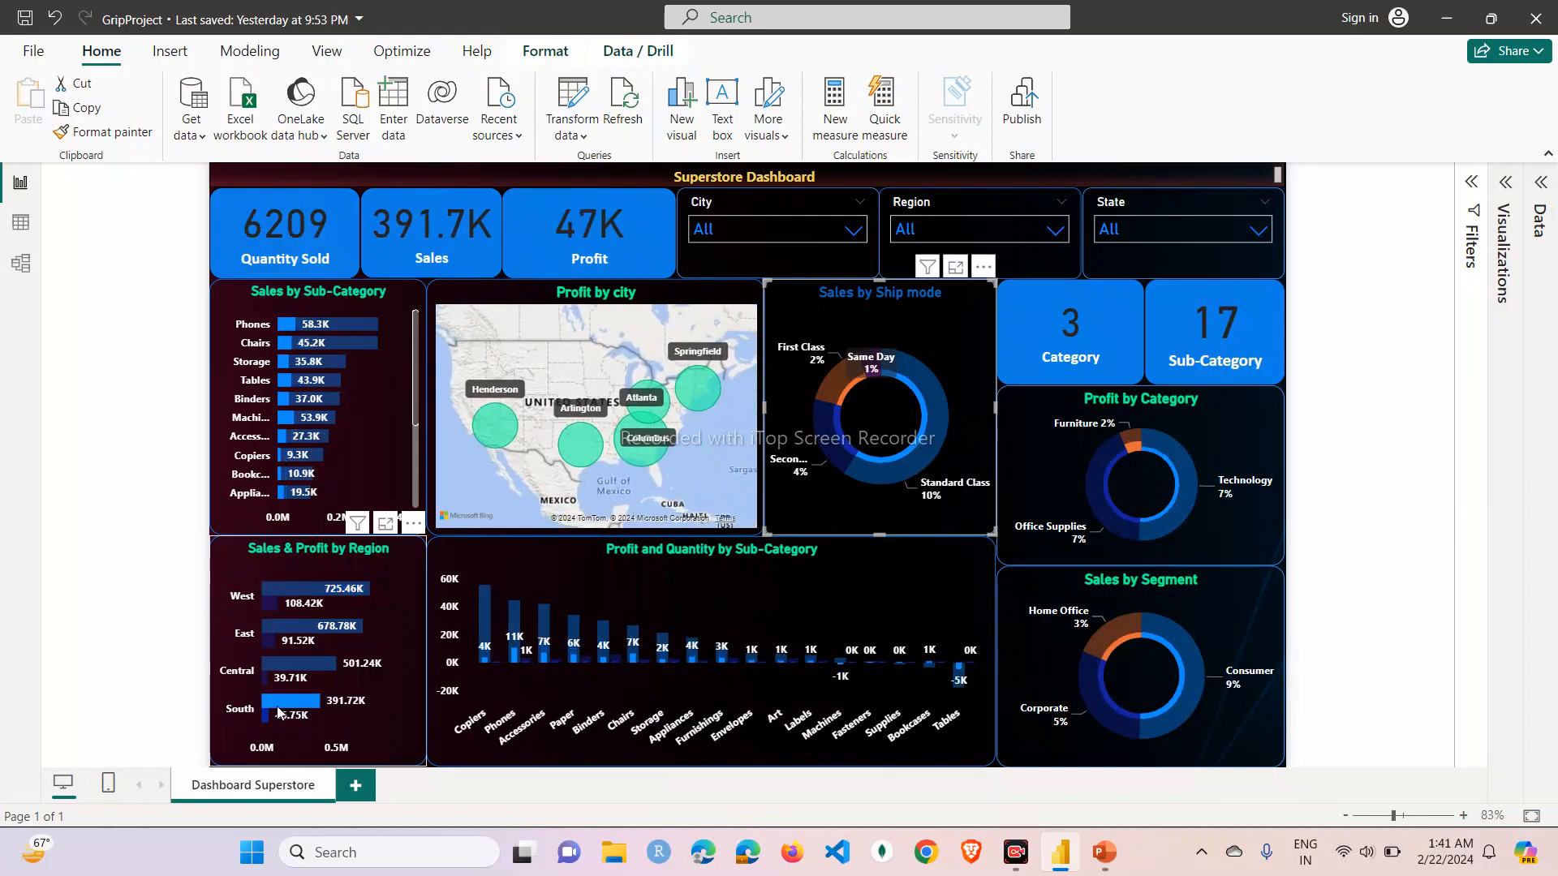
{"action": "left_click", "coordinate": [315, 718]}
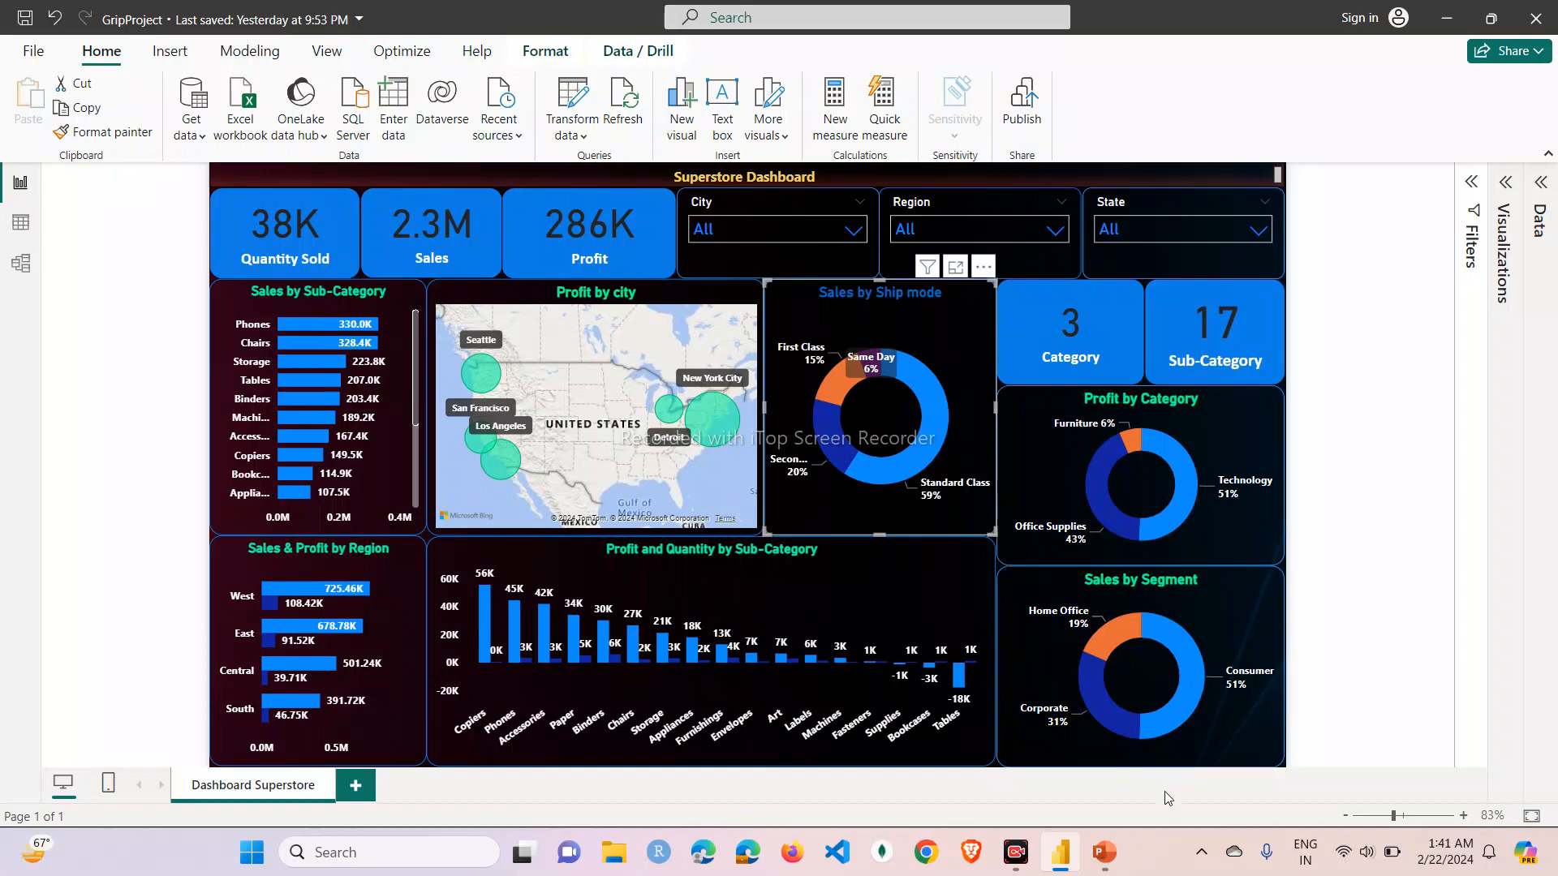
- Read the five highest-profit cities question in PowerPoint and examine Seattle and New York City on Power BI's Profit by city map
{"action": "left_click", "coordinate": [1102, 852]}
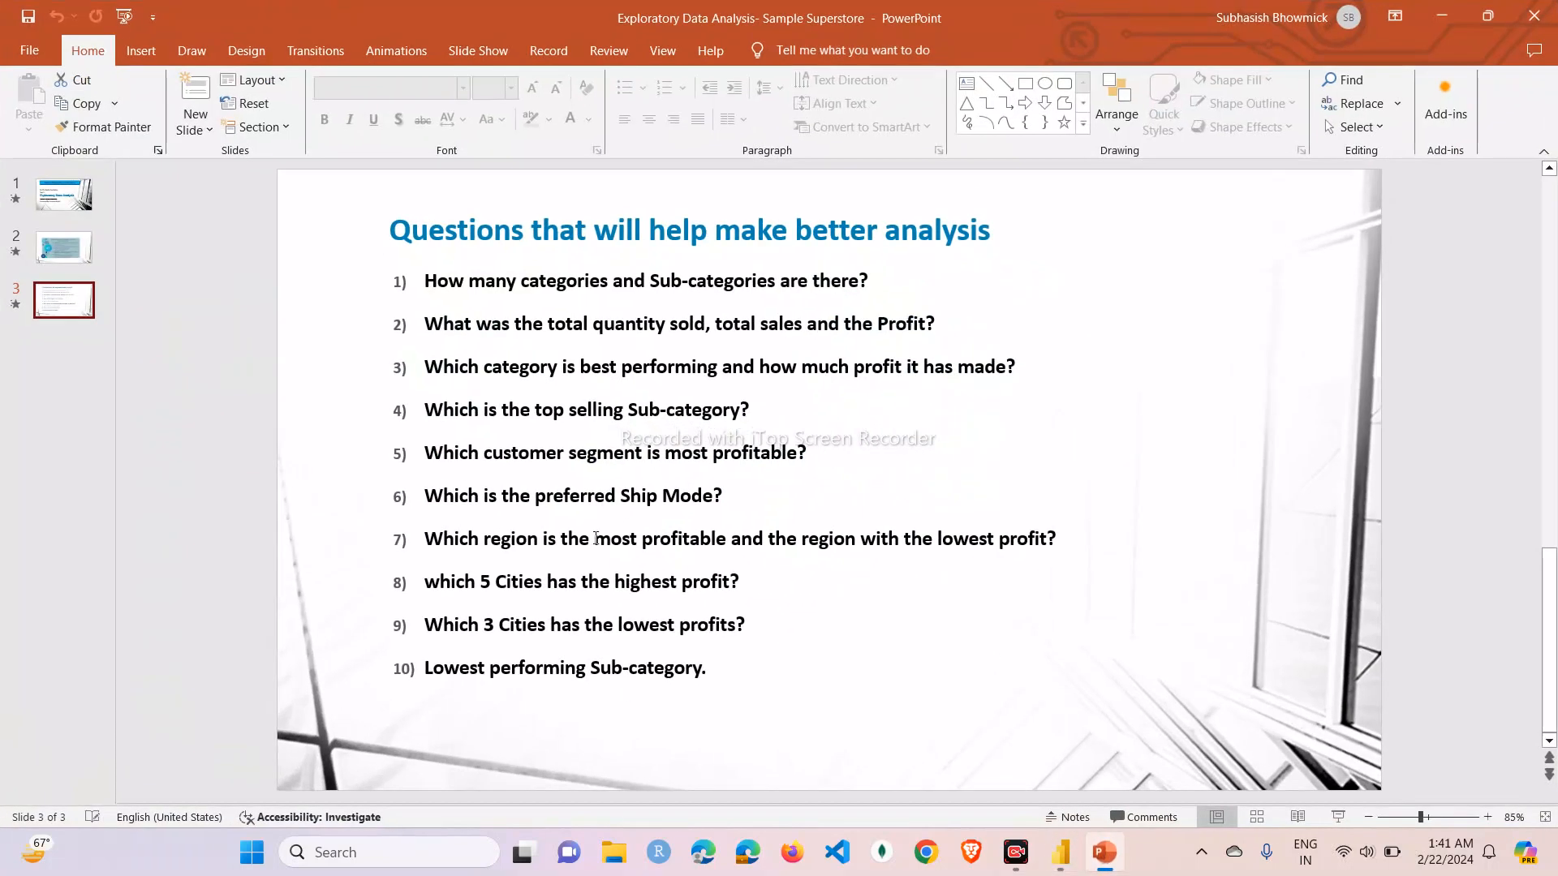
{"action": "left_click", "coordinate": [590, 537]}
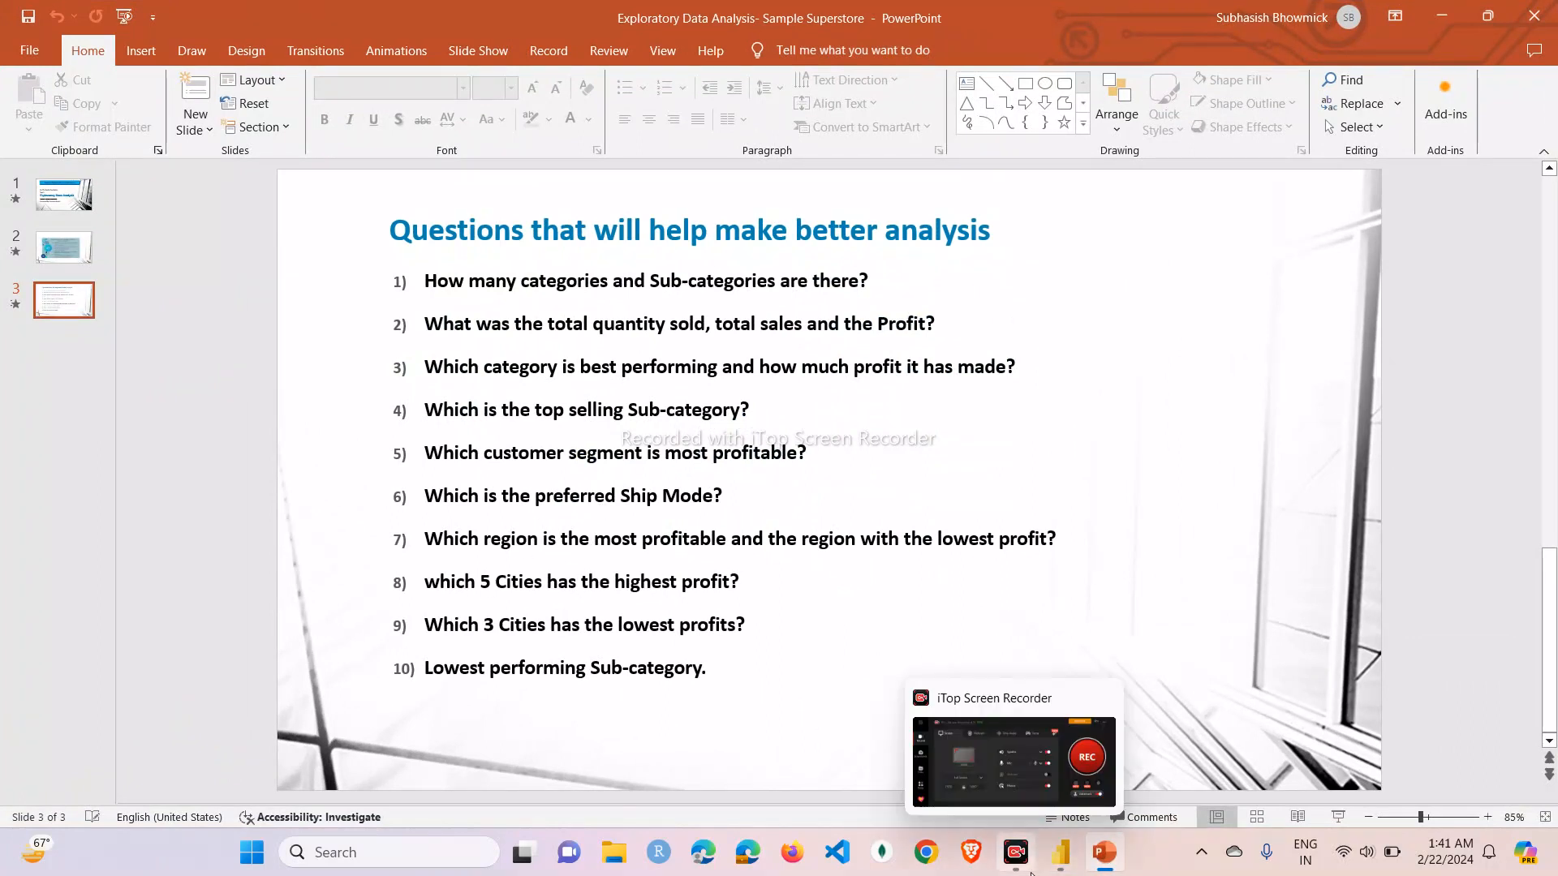
{"action": "left_click", "coordinate": [1104, 865]}
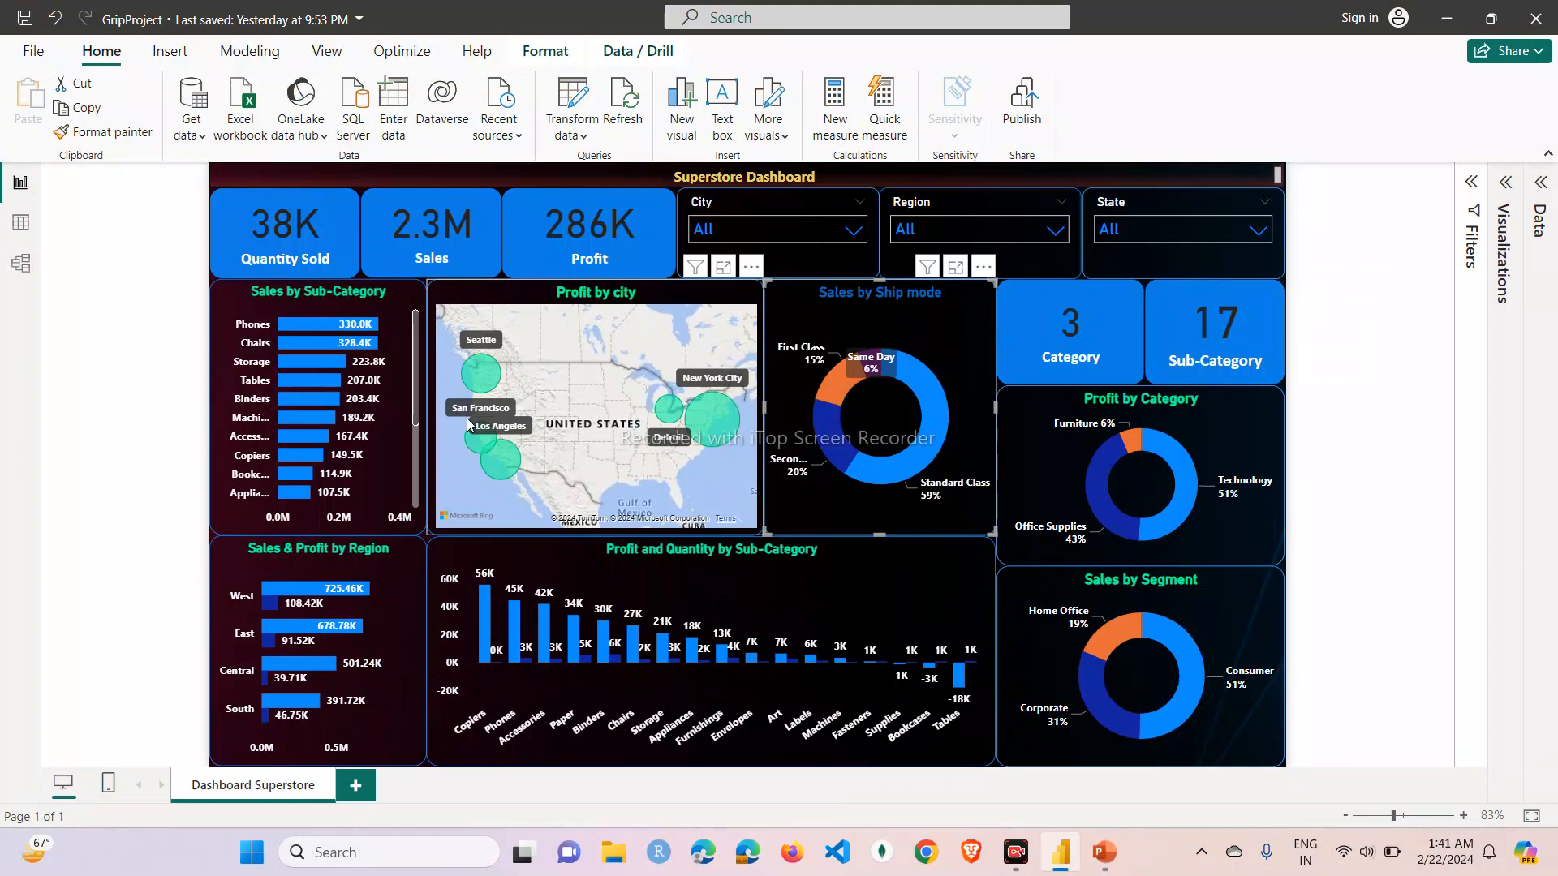
{"action": "mouse_move", "coordinate": [476, 385]}
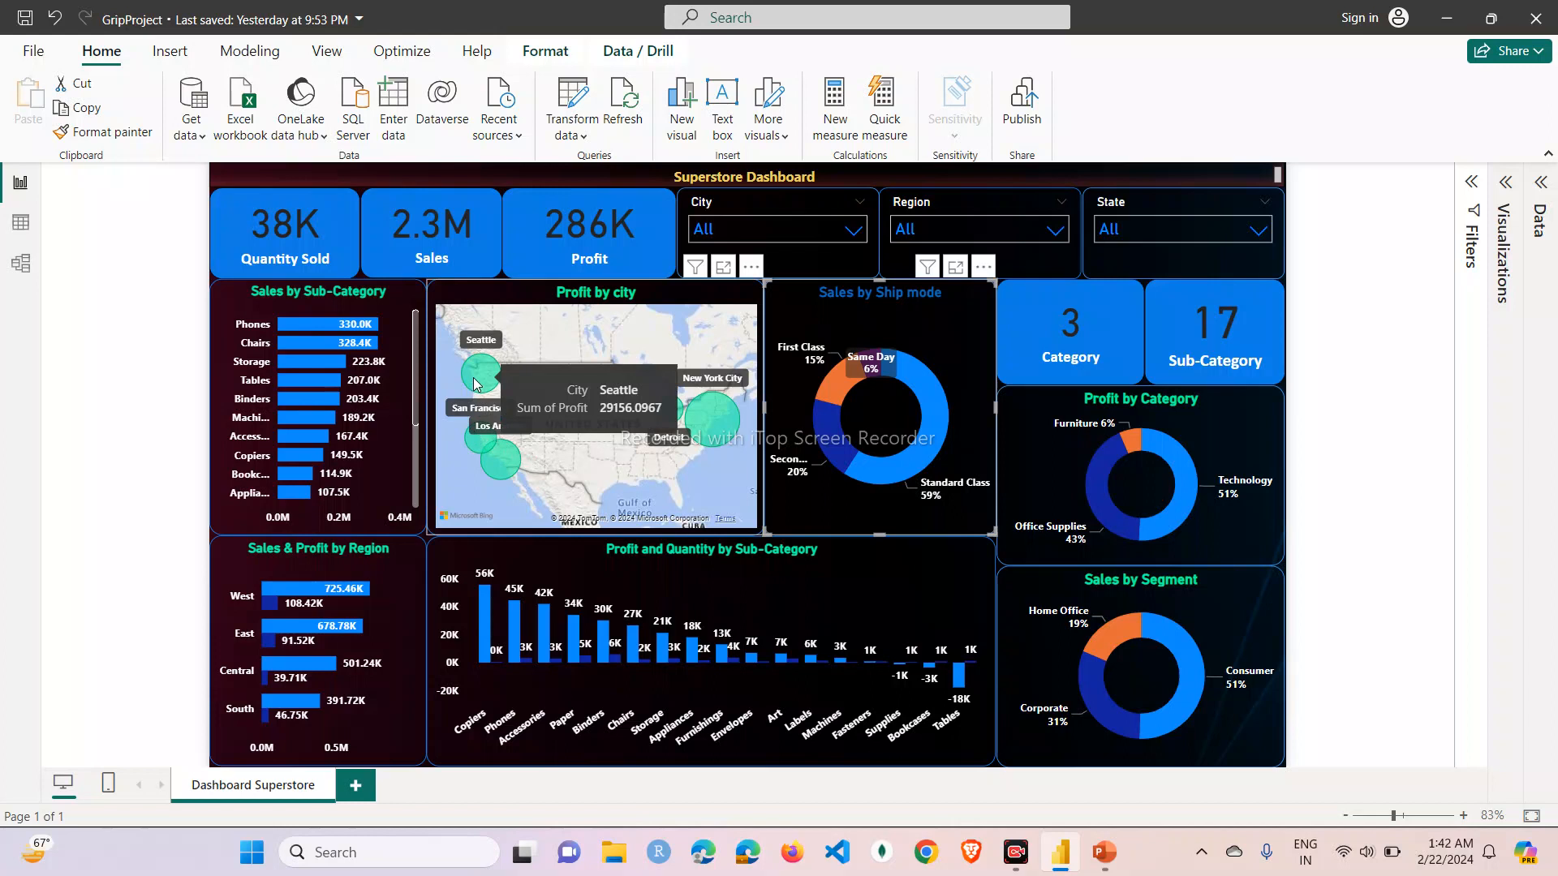
{"action": "left_click", "coordinate": [715, 428]}
{"action": "left_click", "coordinate": [715, 423]}
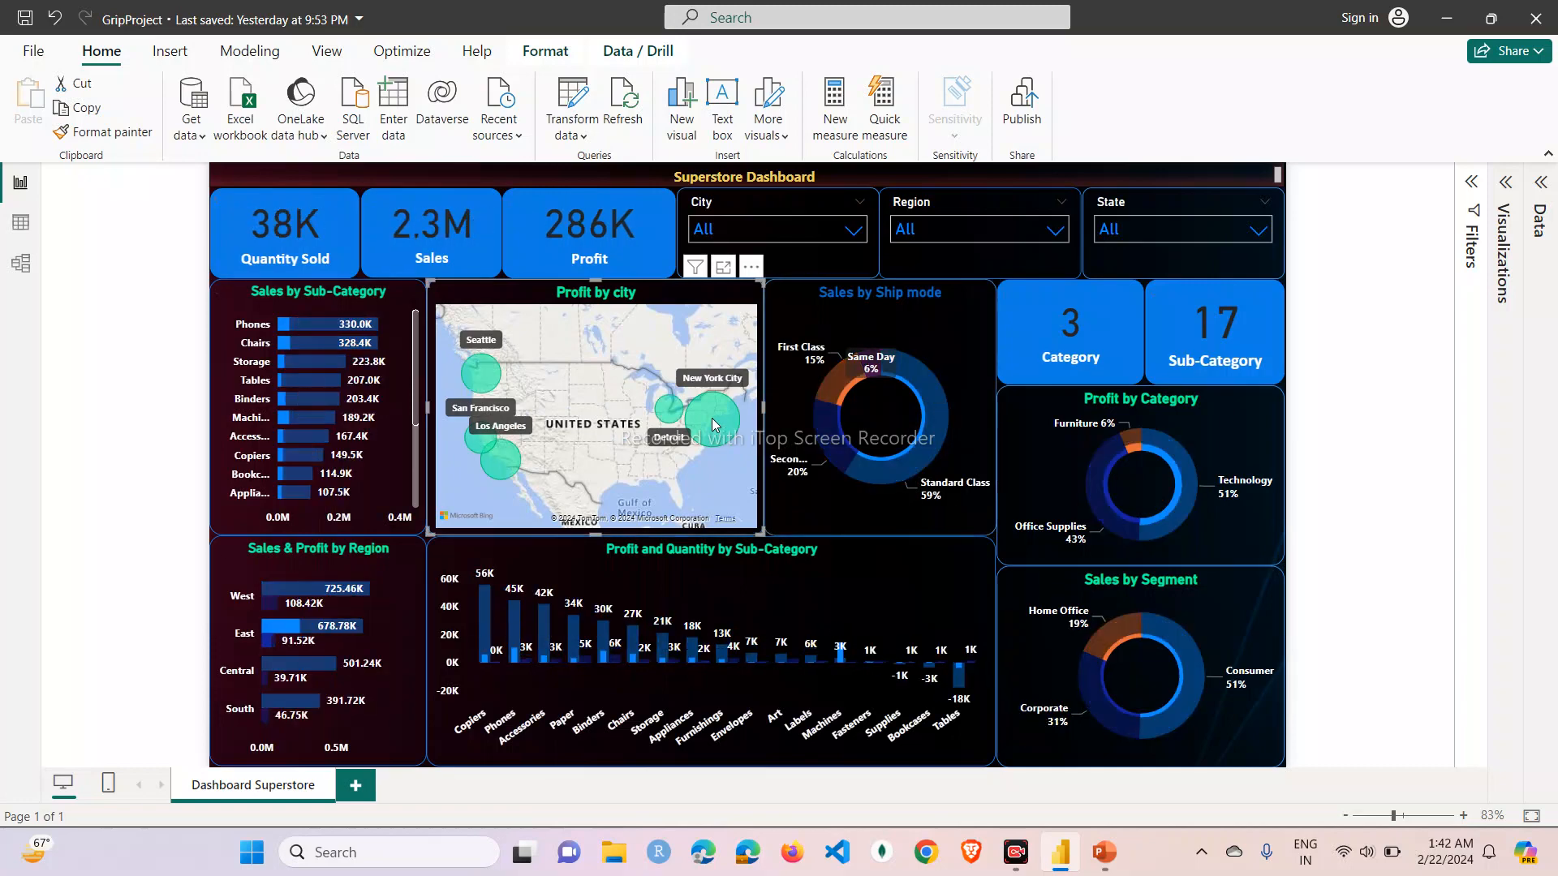
- Check the three lowest-profit cities question in PowerPoint and open the filters of the Profit by city map in Power BI
{"action": "left_click", "coordinate": [1102, 865]}
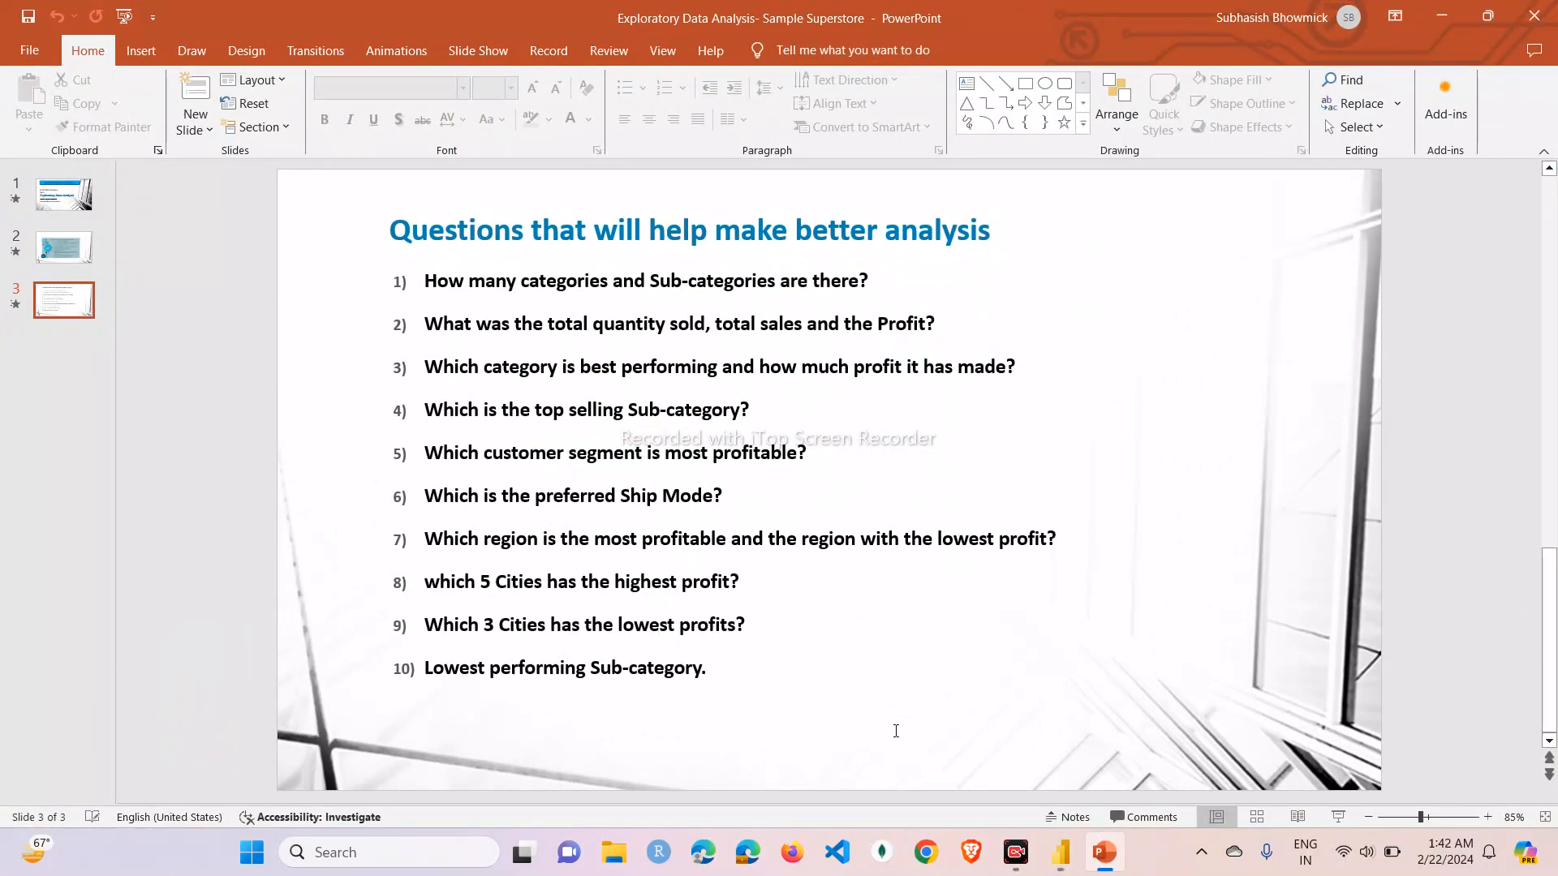
{"action": "left_click", "coordinate": [1061, 852]}
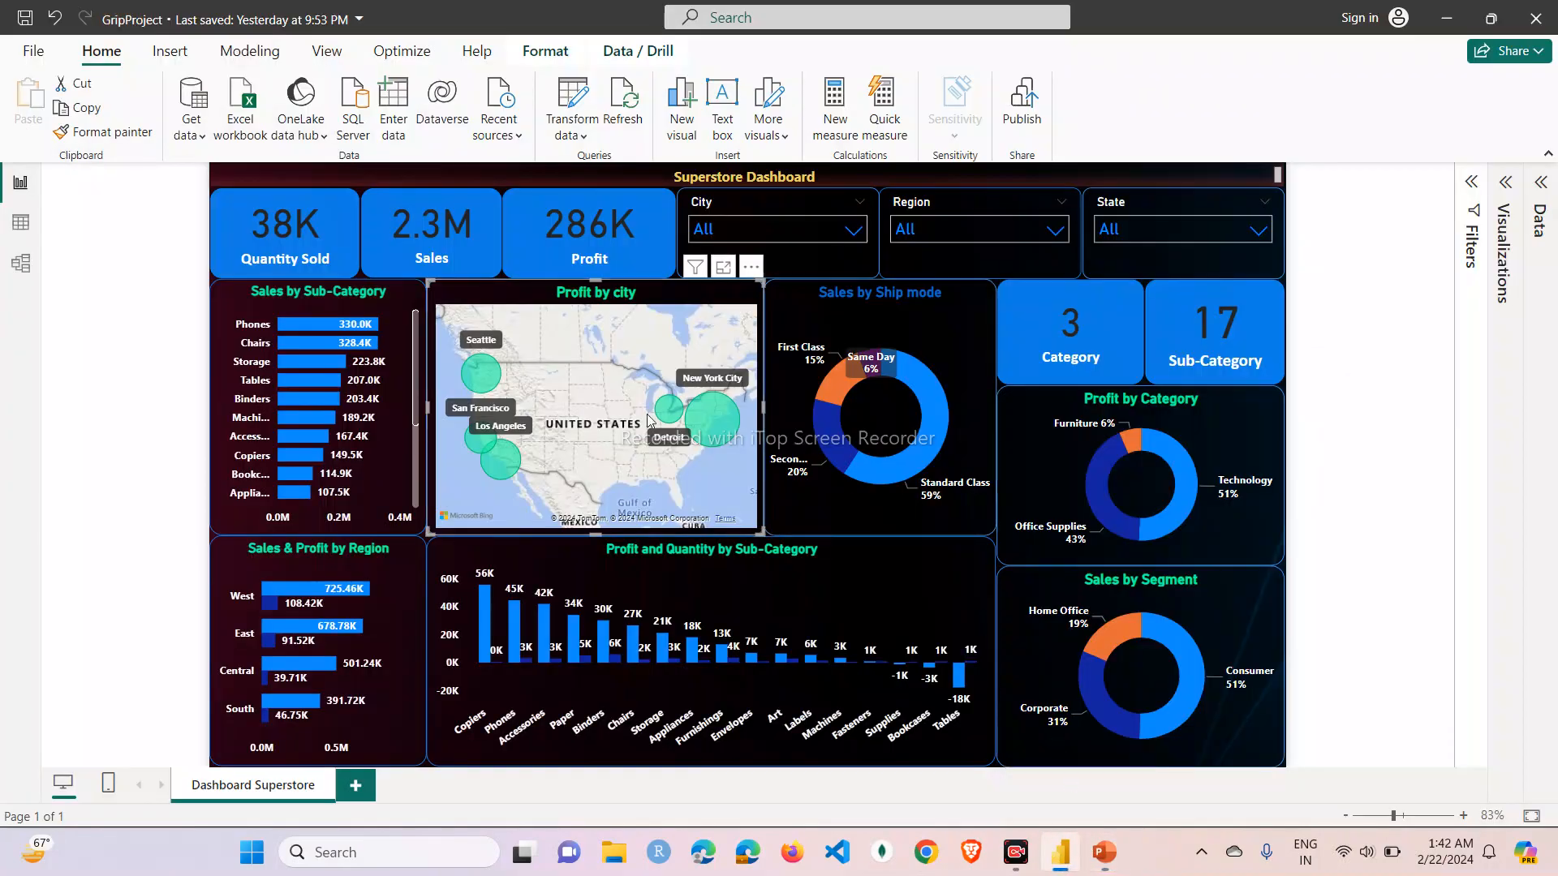
{"action": "left_click", "coordinate": [1542, 185]}
{"action": "left_click", "coordinate": [1356, 183]}
{"action": "left_click", "coordinate": [1360, 183]}
{"action": "left_click", "coordinate": [1331, 187]}
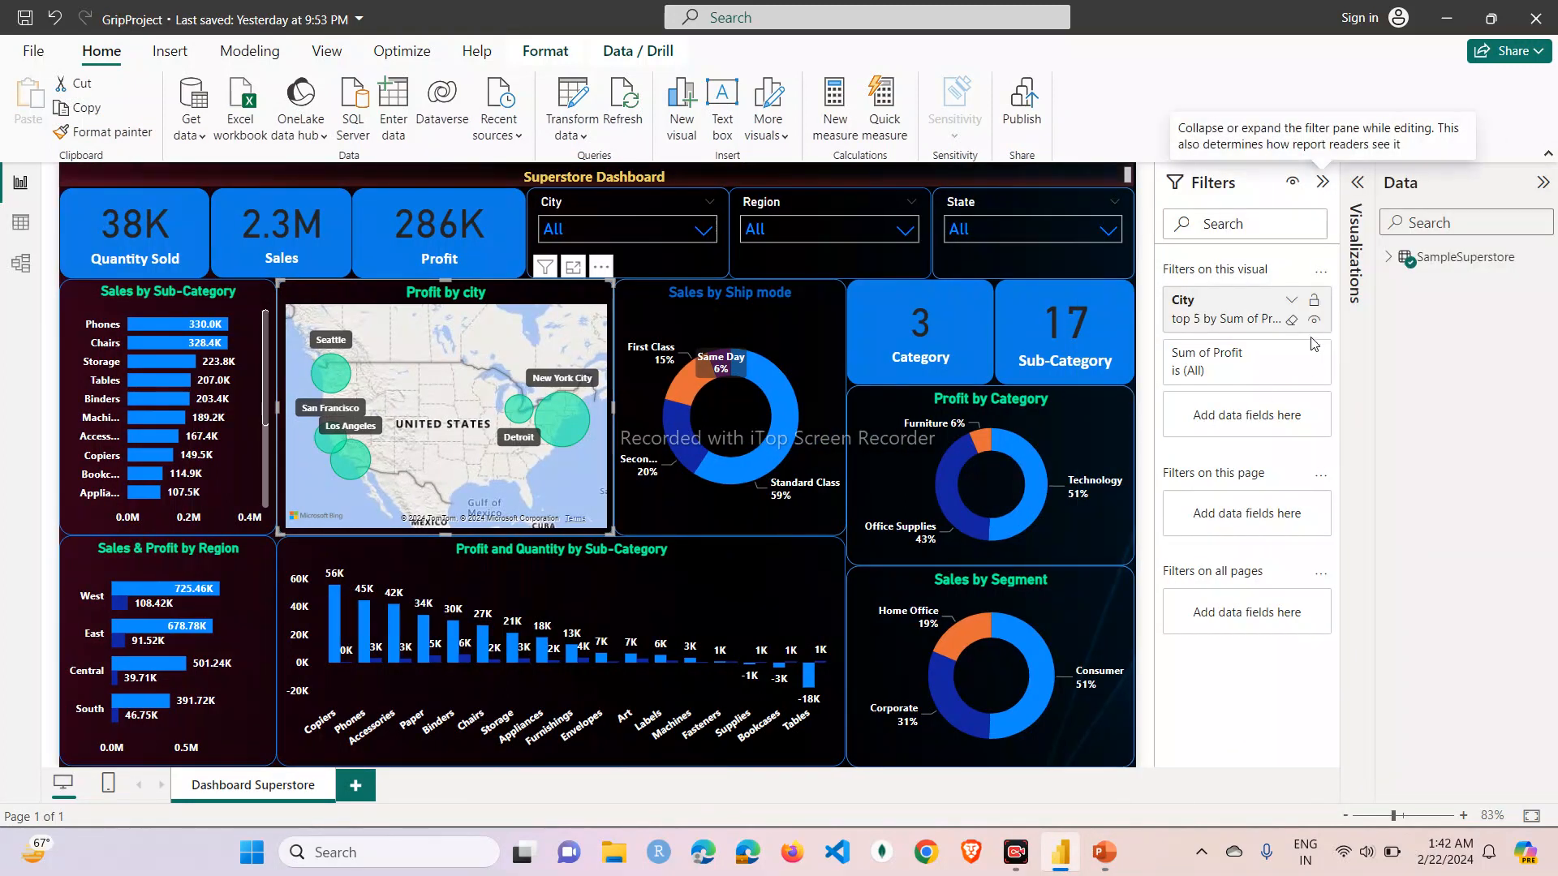
- Set the map's City filter to the bottom 3 by Sum of Profit and apply it
{"action": "left_click", "coordinate": [1291, 352]}
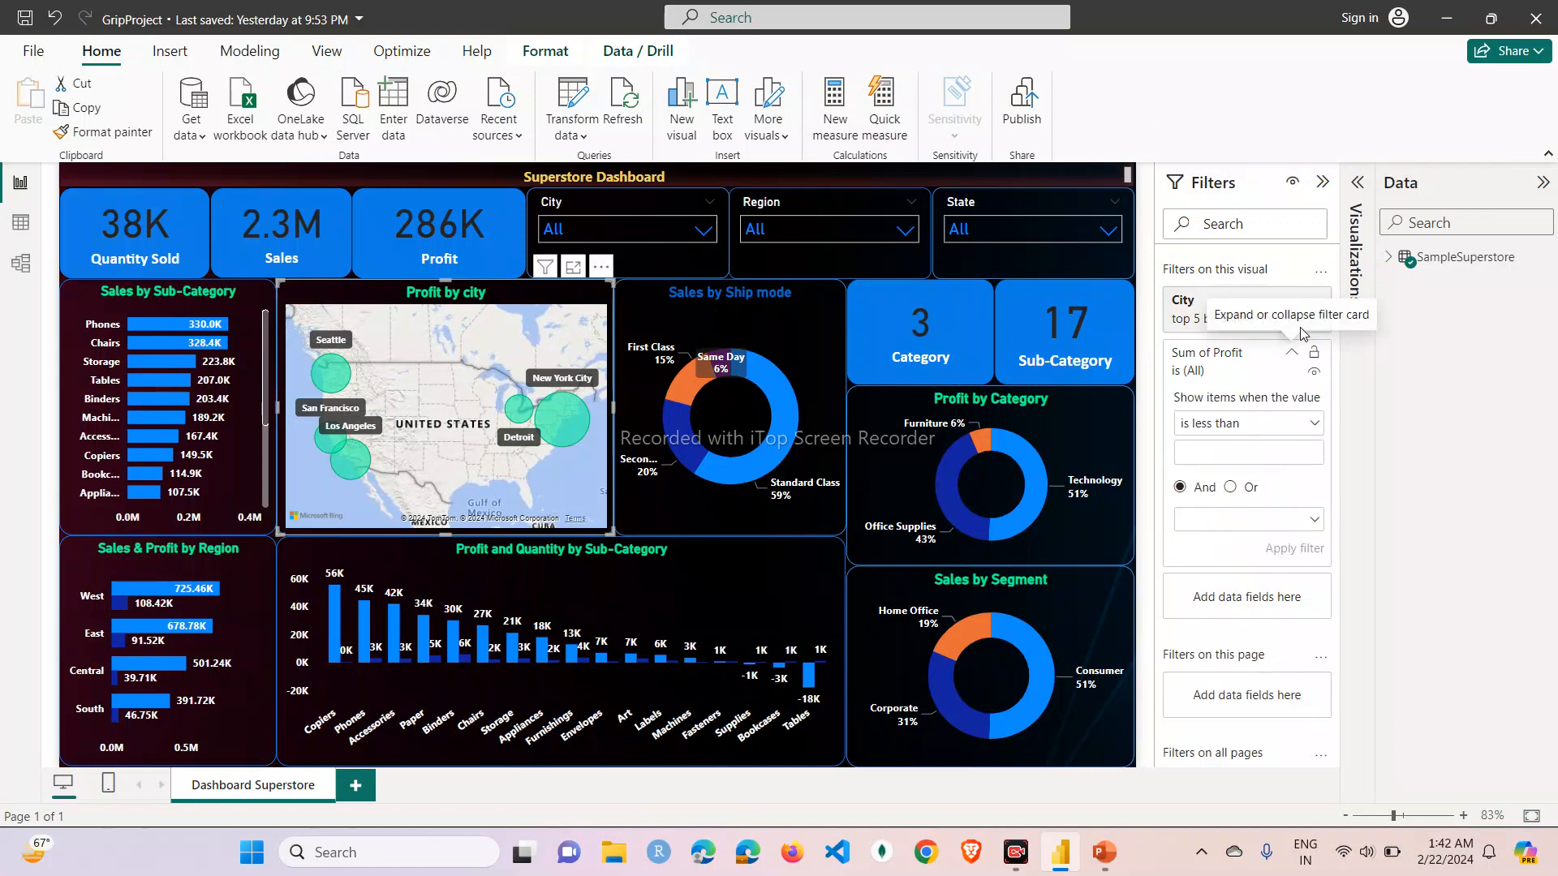
{"action": "left_click", "coordinate": [1259, 307]}
{"action": "left_click", "coordinate": [1289, 416]}
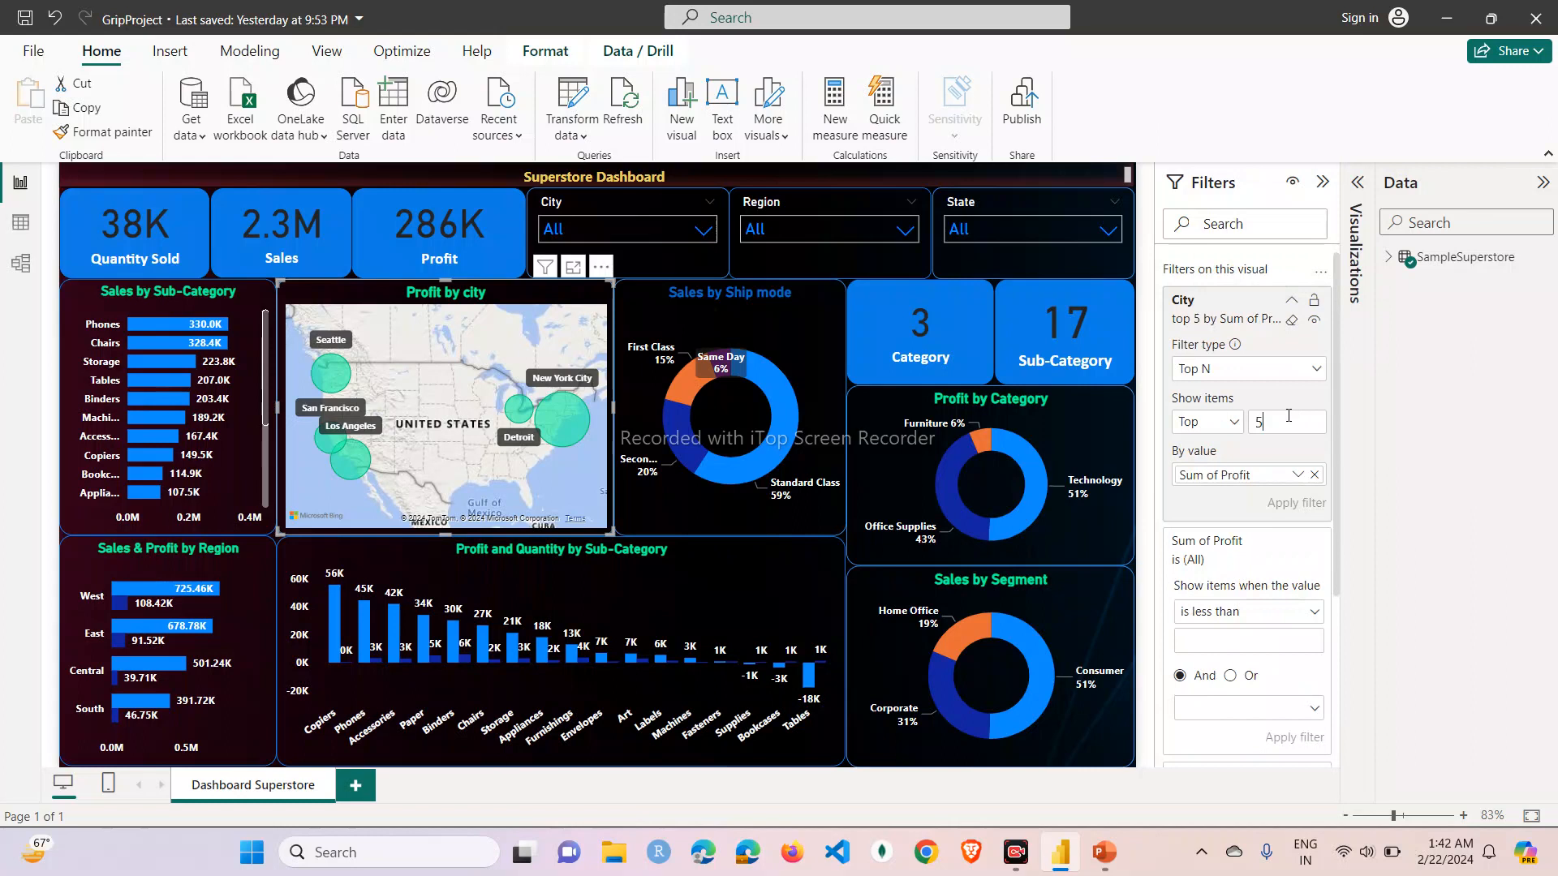
{"action": "type", "text": "3"}
{"action": "left_click", "coordinate": [1227, 423]}
{"action": "left_click", "coordinate": [1201, 475]}
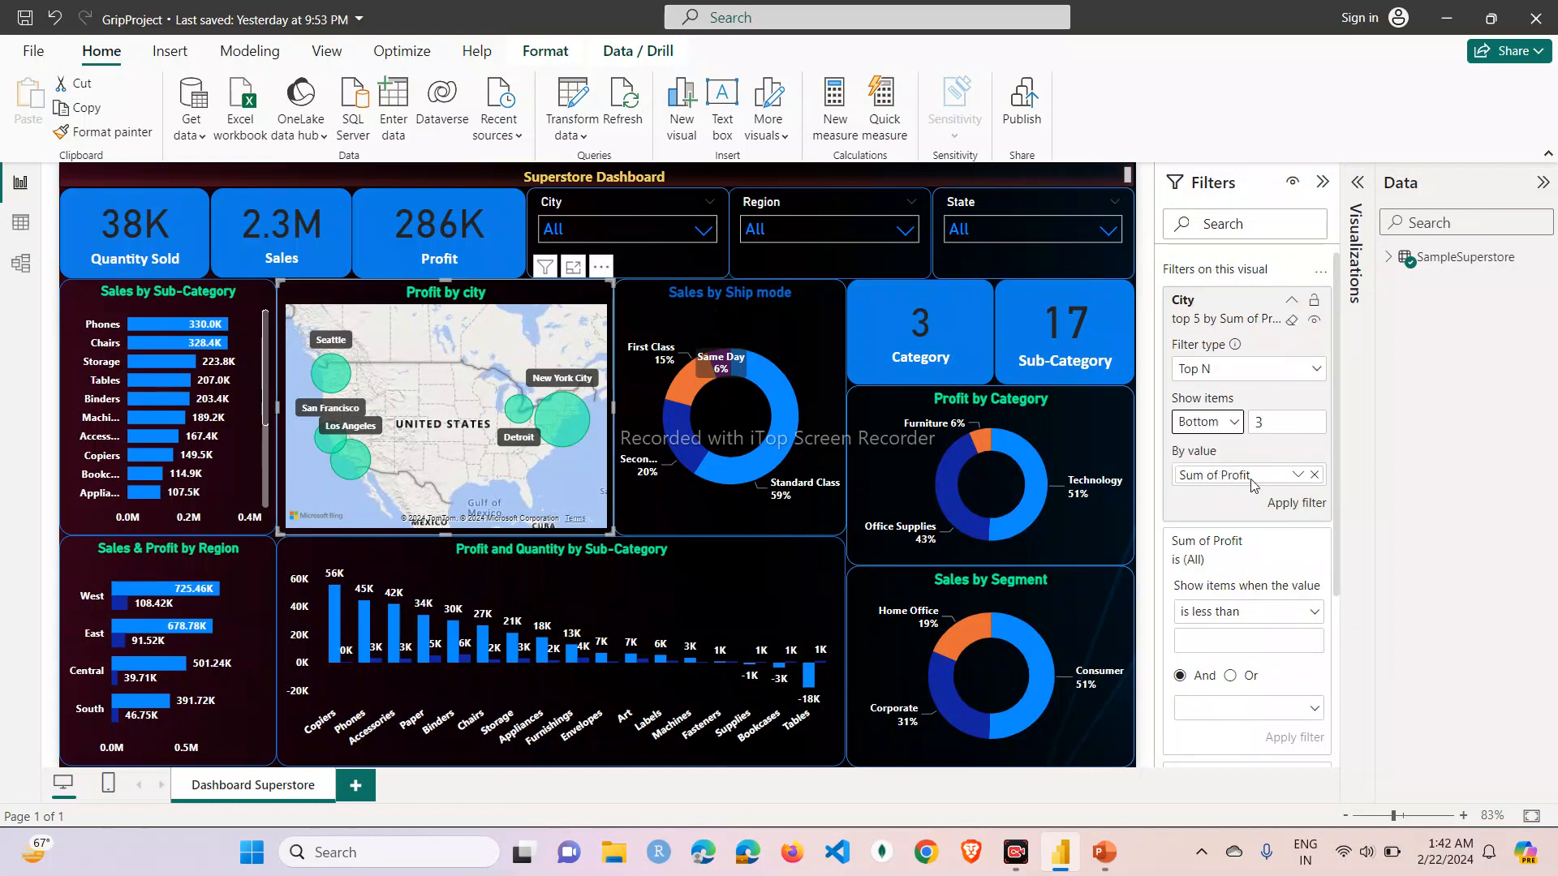
{"action": "left_click", "coordinate": [1298, 503]}
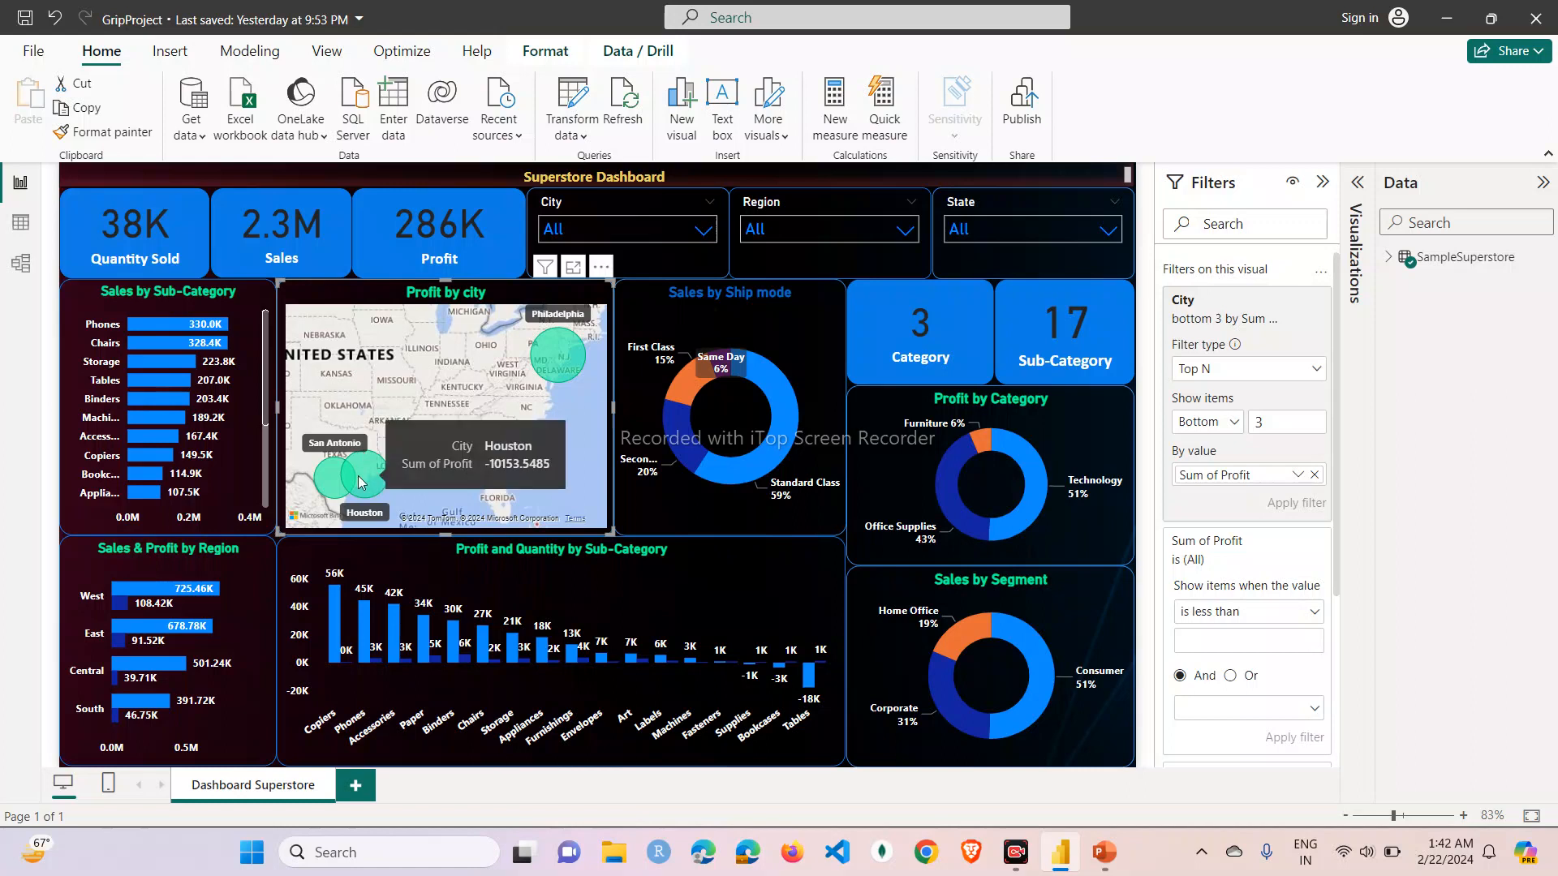
- Cross-filter the dashboard by Philadelphia, Houston and San Antonio in turn to examine each city's sales and profit
{"action": "left_click", "coordinate": [556, 354]}
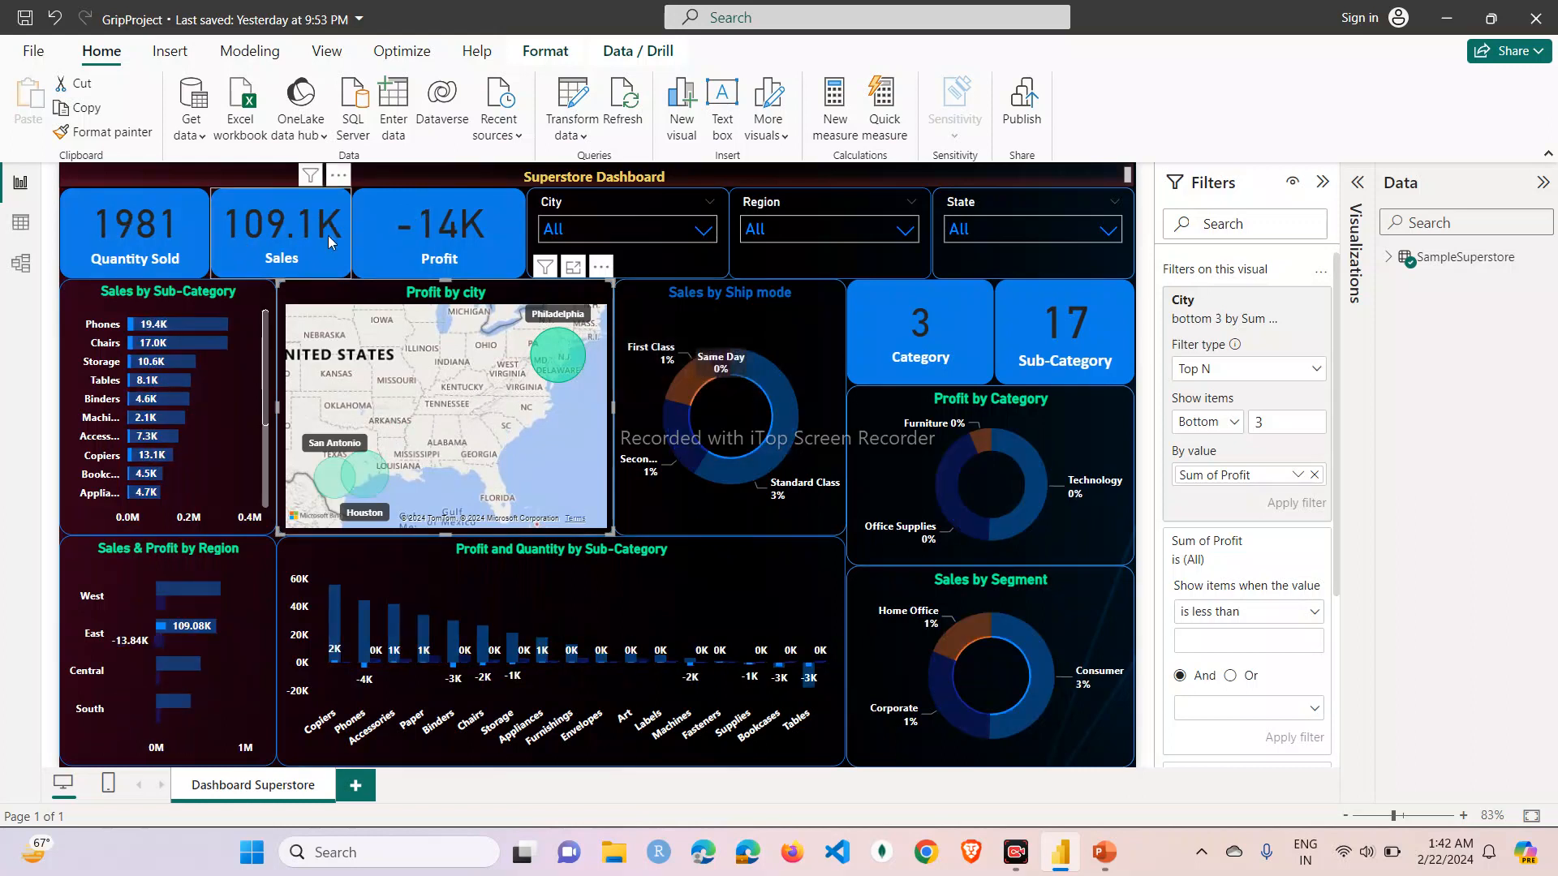
{"action": "left_click", "coordinate": [365, 471]}
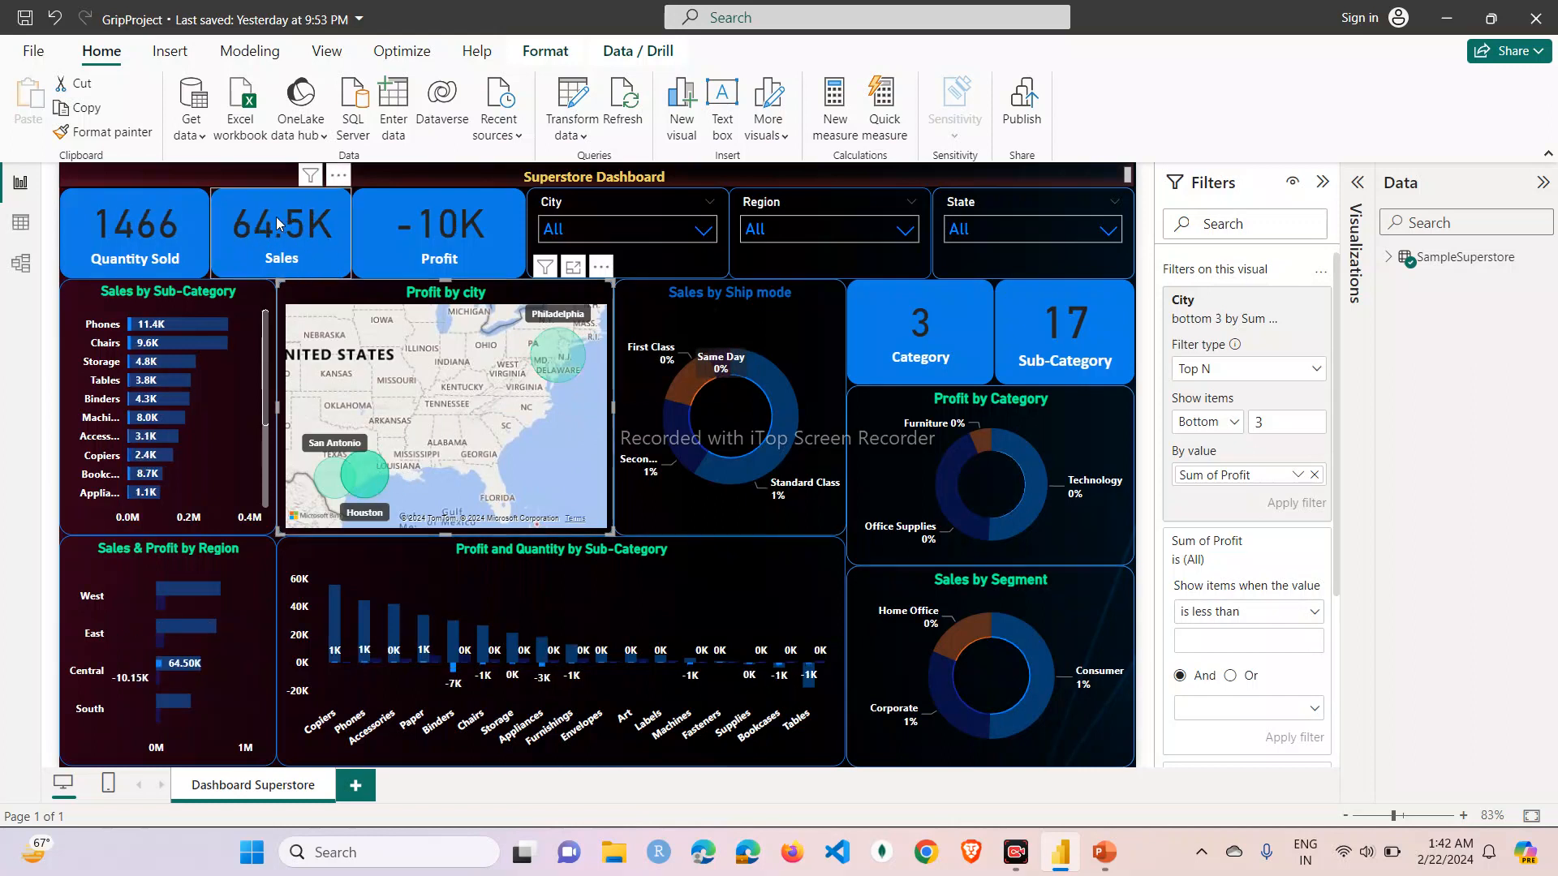
{"action": "left_click", "coordinate": [339, 480]}
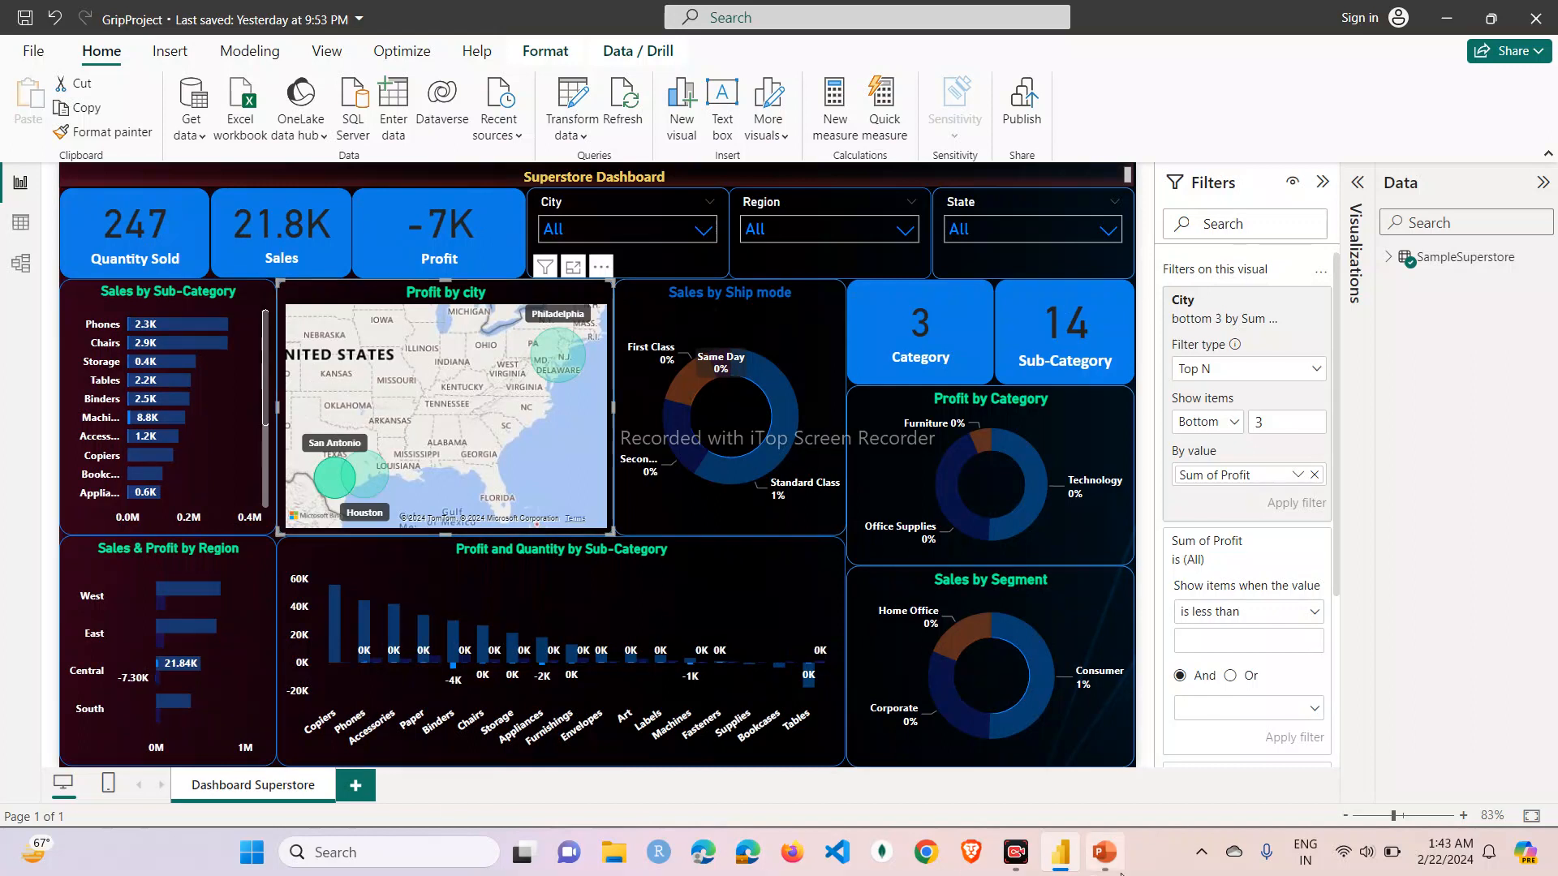
- Switch to PowerPoint and read the question about the lowest performing sub-category
{"action": "mouse_move", "coordinate": [1014, 860]}
{"action": "left_click", "coordinate": [1104, 852]}
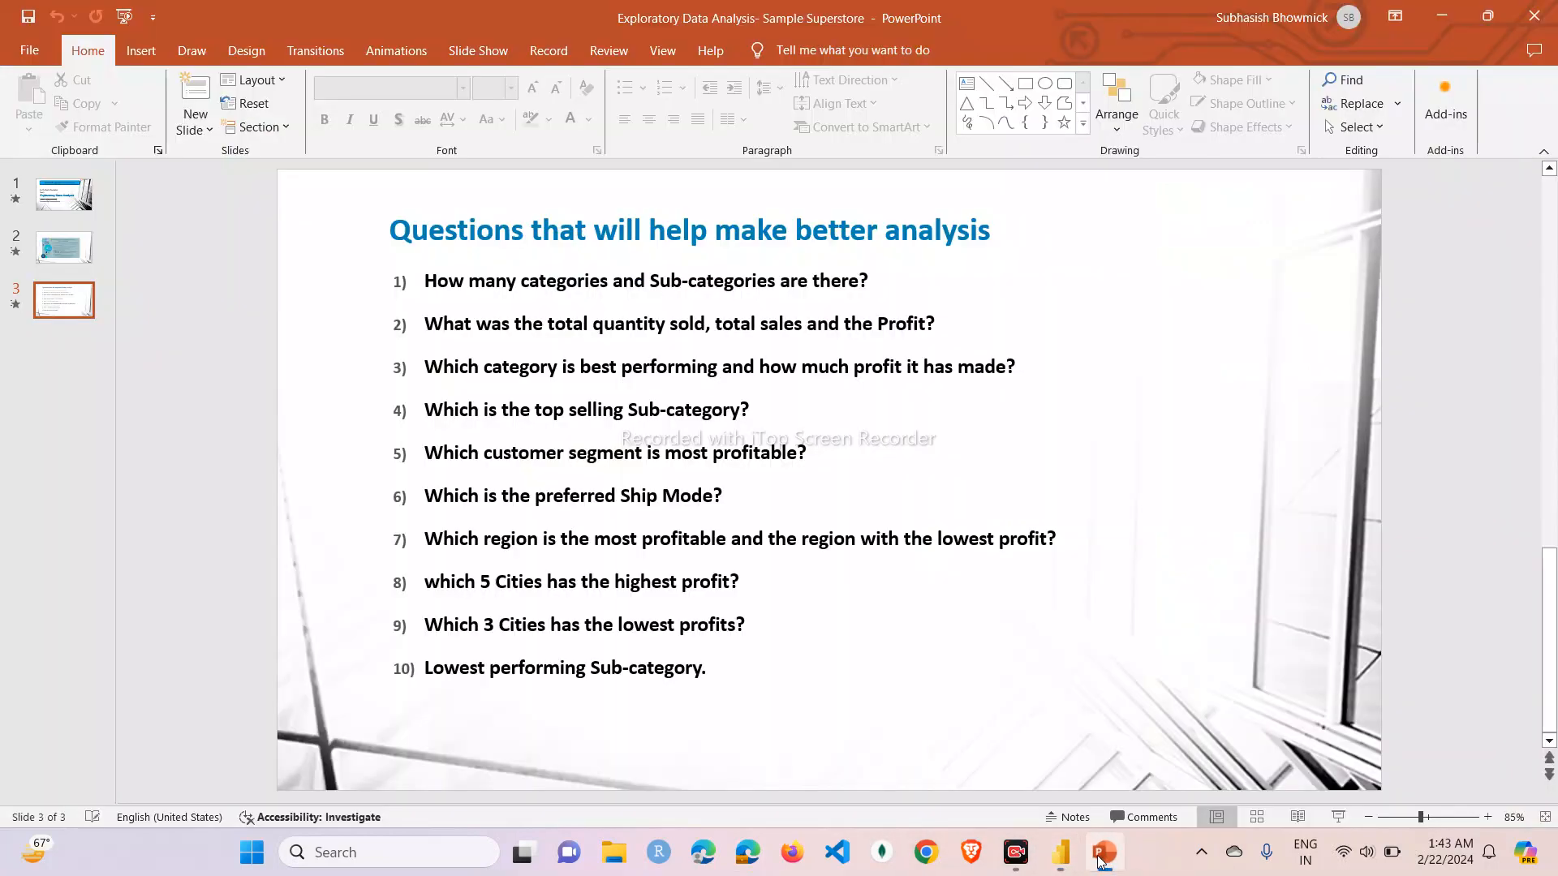
{"action": "left_click", "coordinate": [425, 669]}
{"action": "left_click_drag", "start_coordinate": [425, 669], "coordinate": [706, 669]}
{"action": "left_click", "coordinate": [707, 669]}
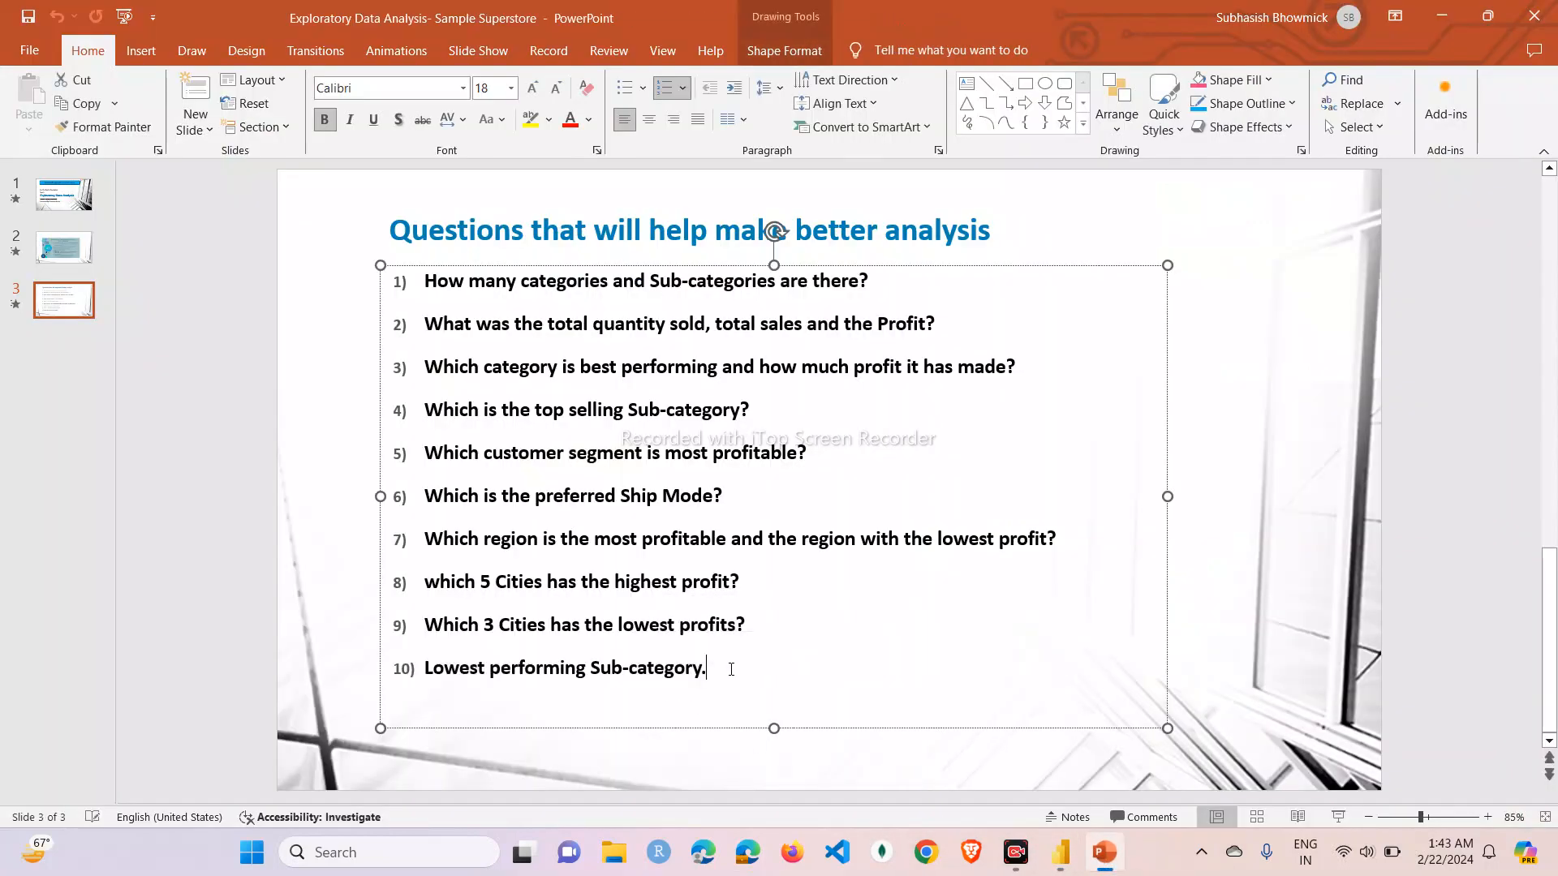
- Clear the San Antonio selection in Power BI, cross-filter by the Tables profit bar, and clear that selection too
{"action": "left_click", "coordinate": [1060, 852]}
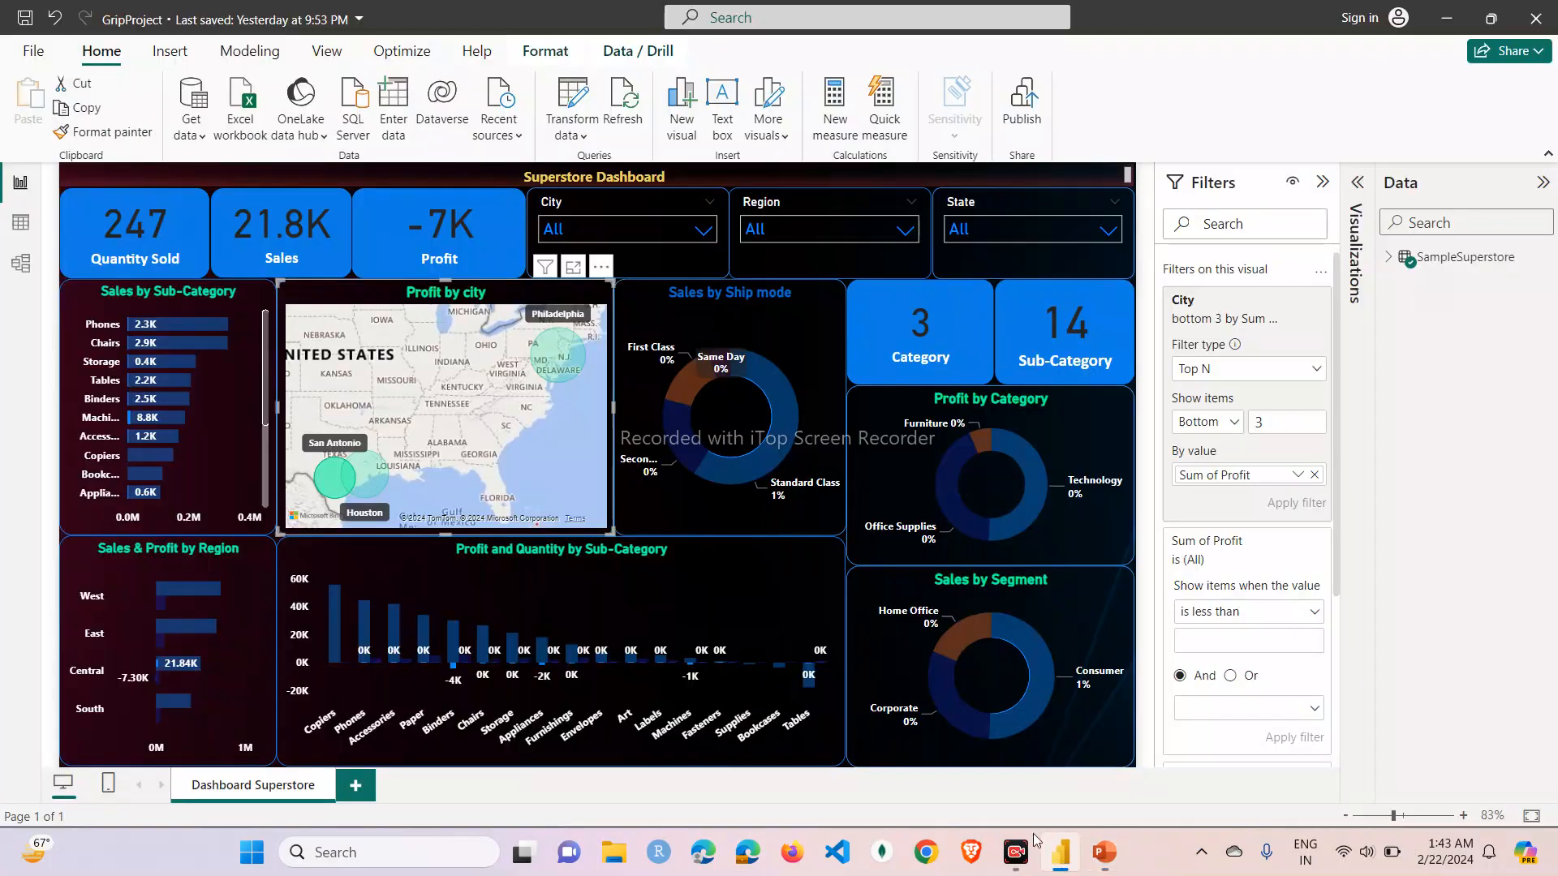
{"action": "left_click", "coordinate": [816, 716]}
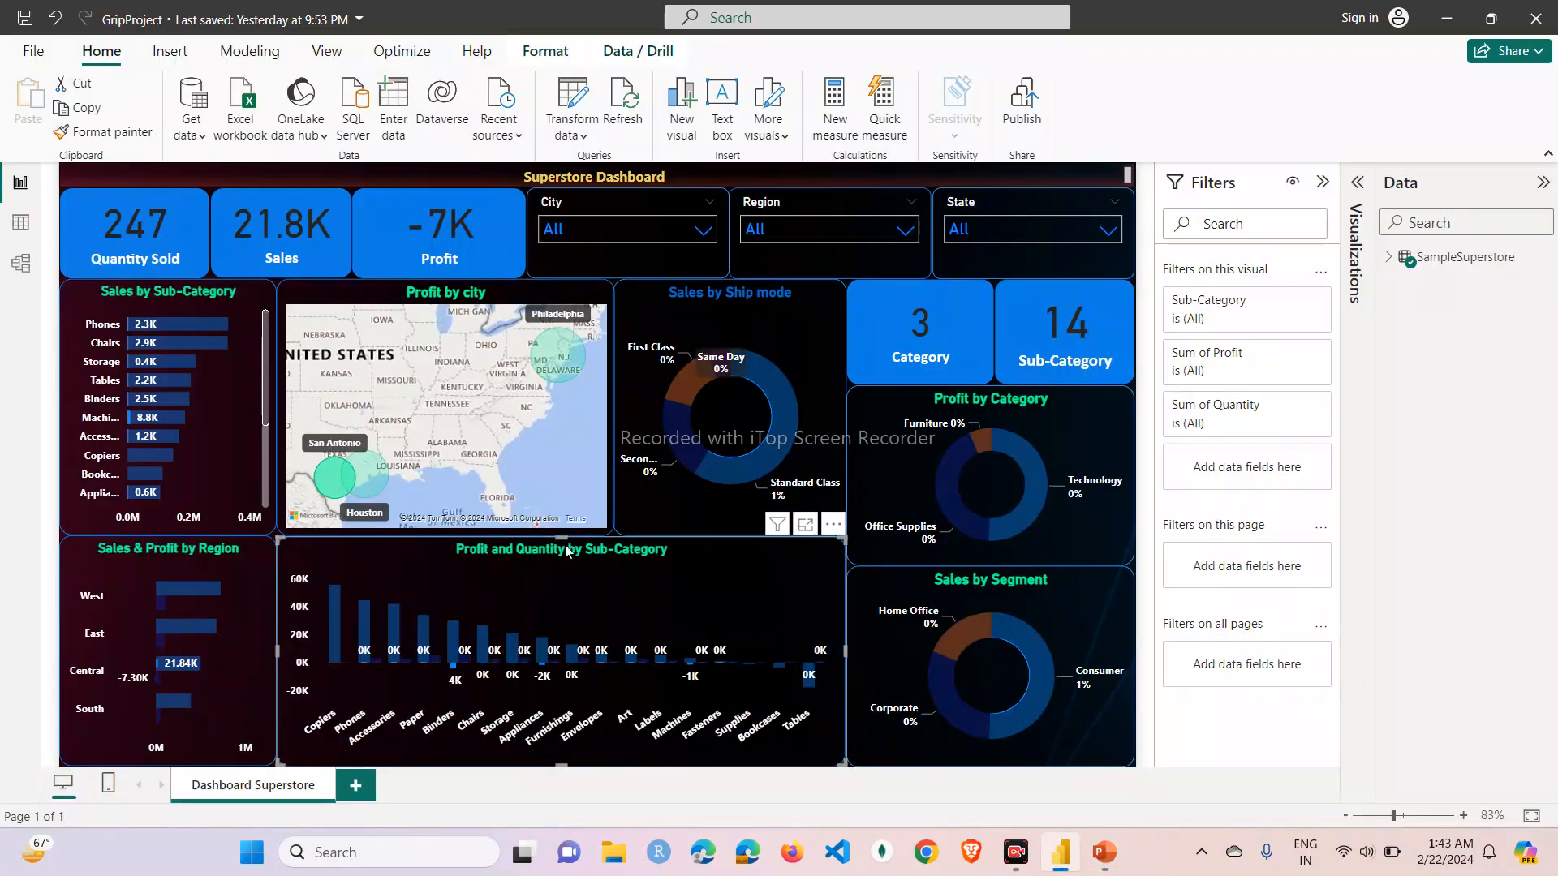
{"action": "left_click", "coordinate": [533, 443]}
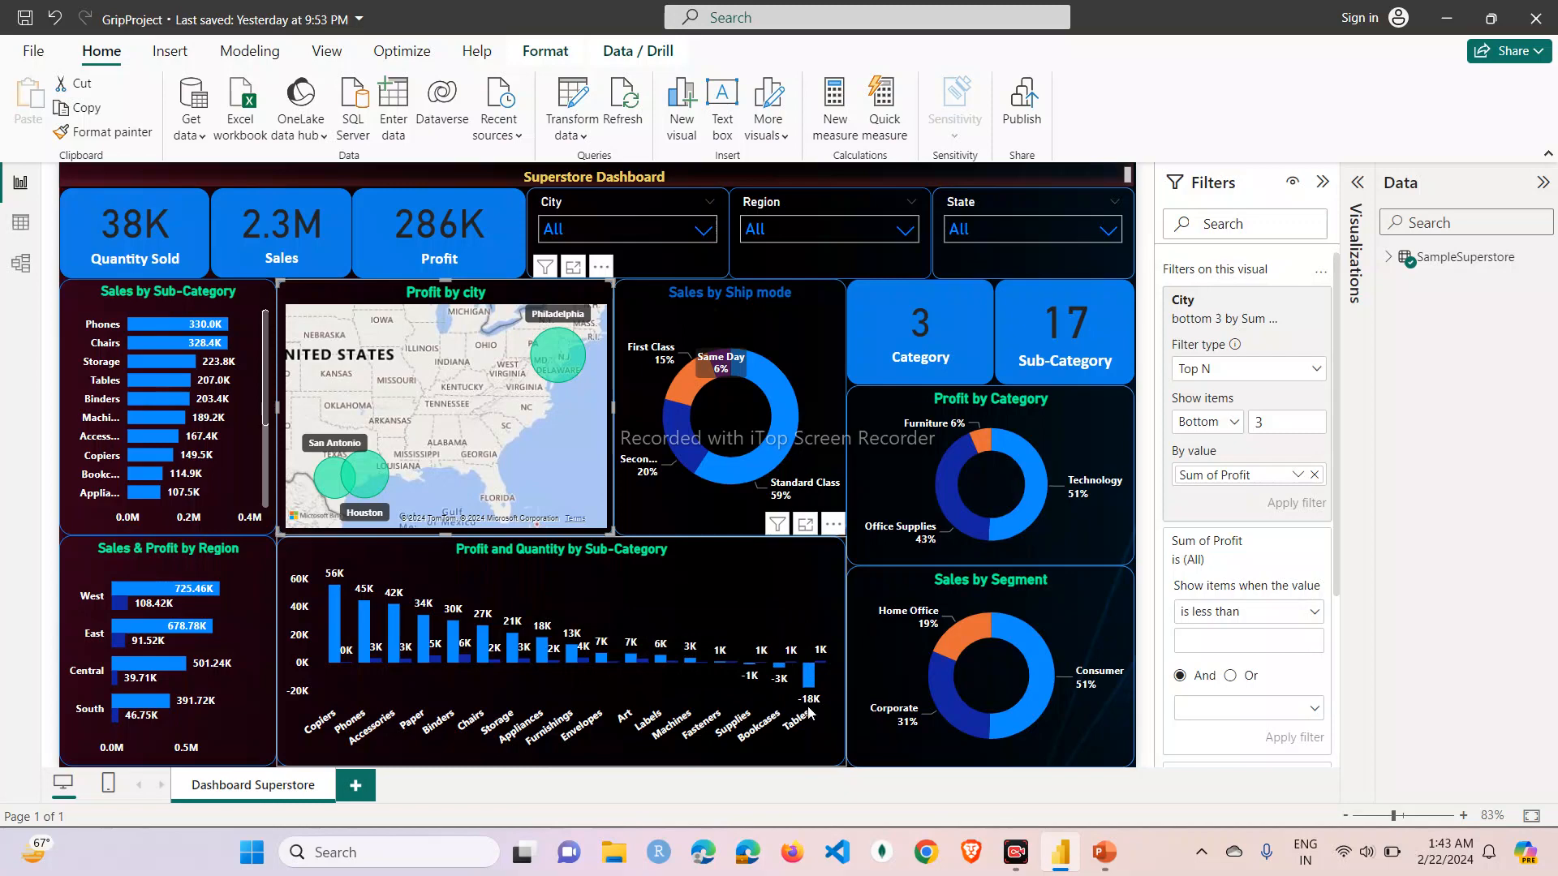
{"action": "left_click", "coordinate": [811, 680]}
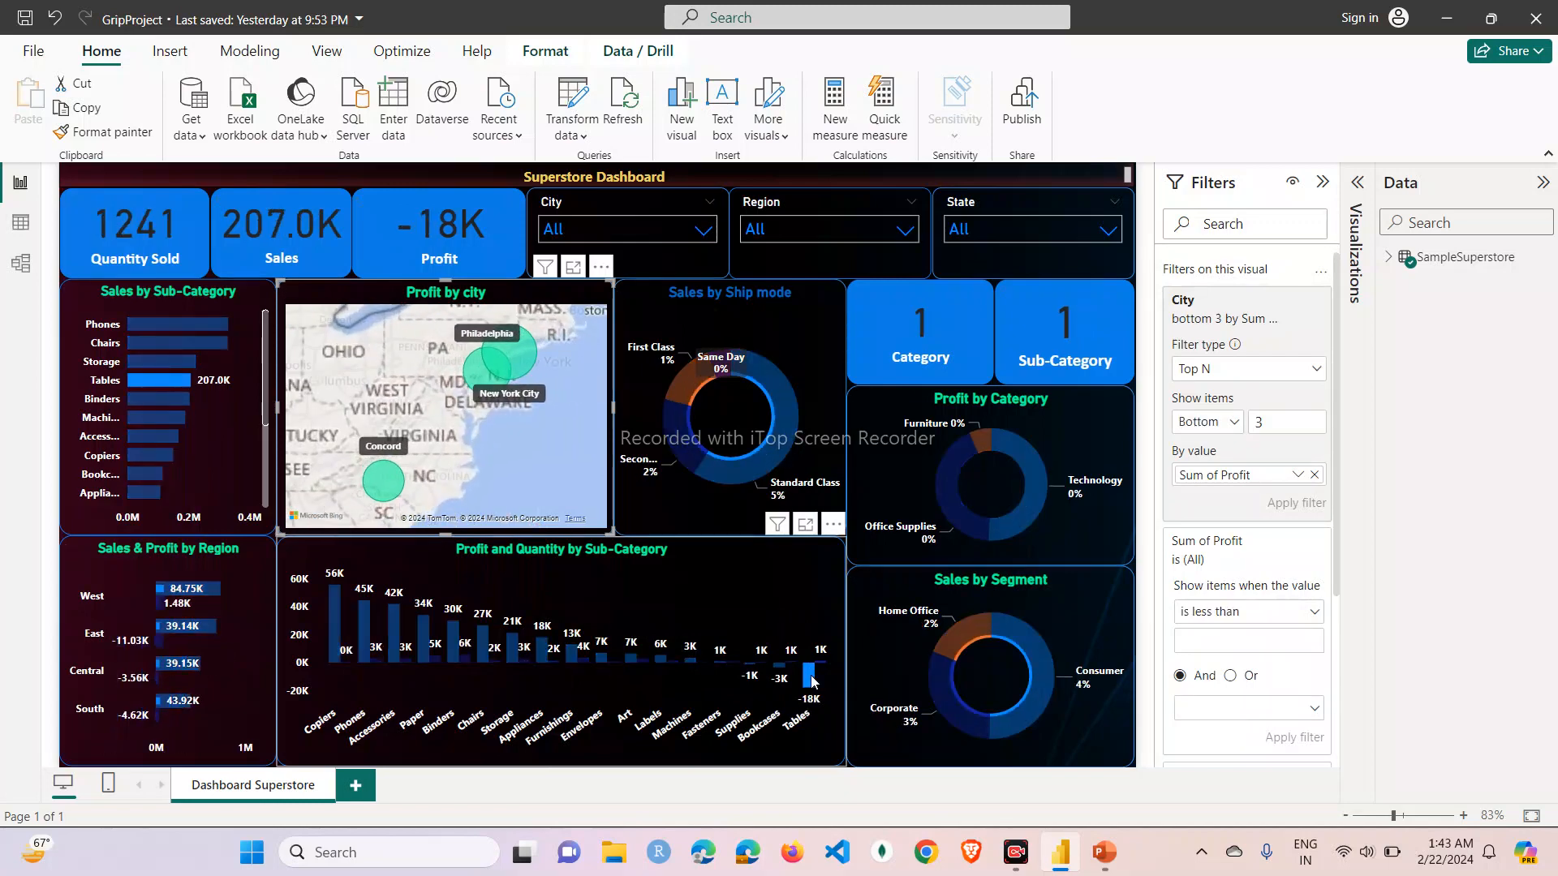
{"action": "left_click", "coordinate": [811, 678]}
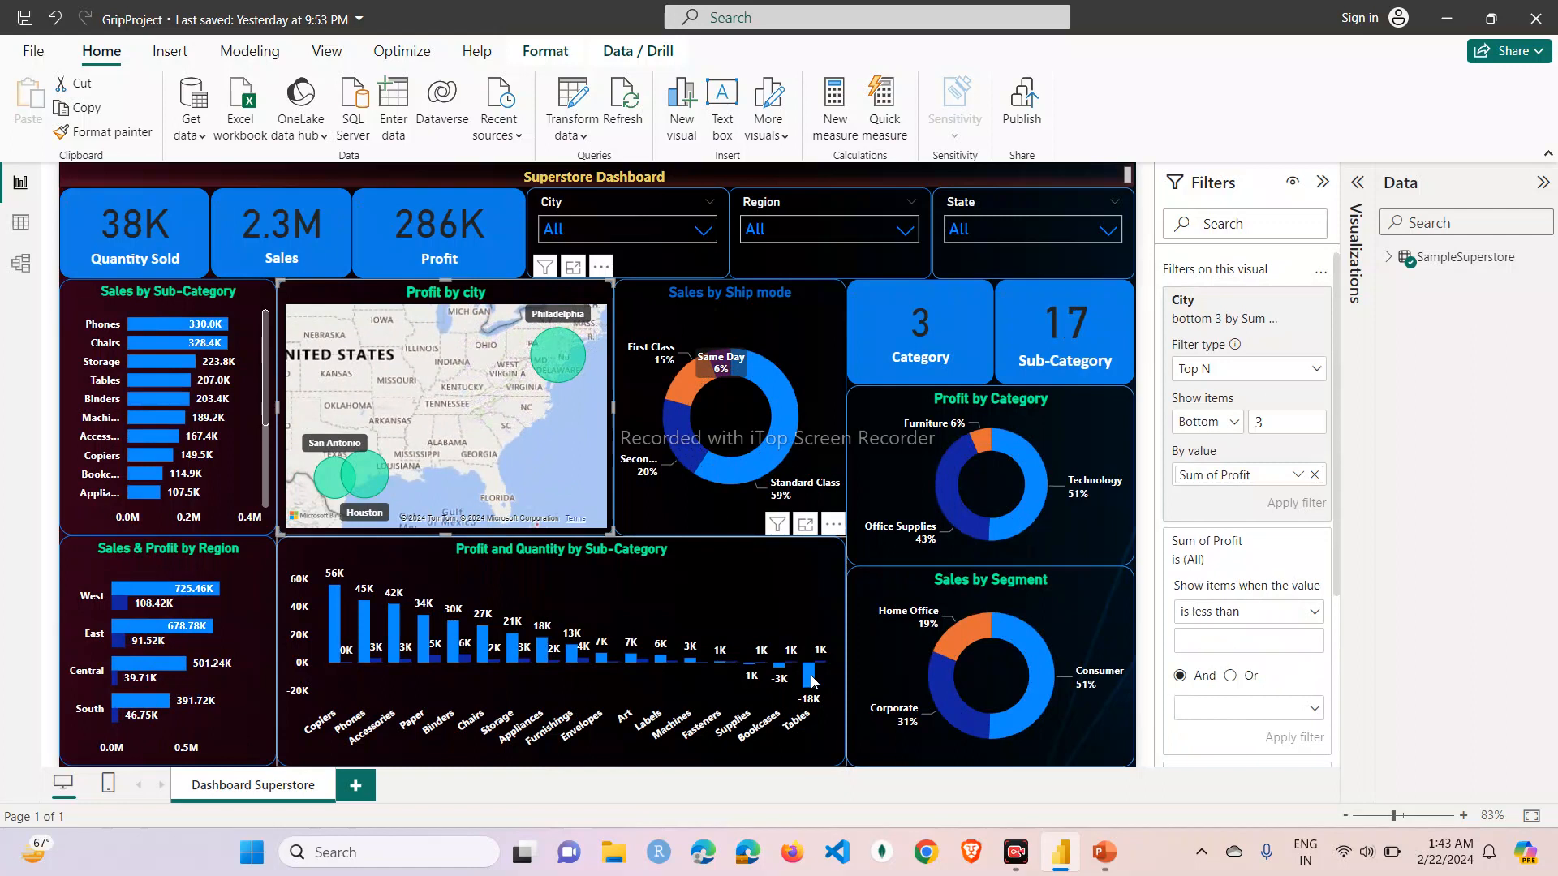